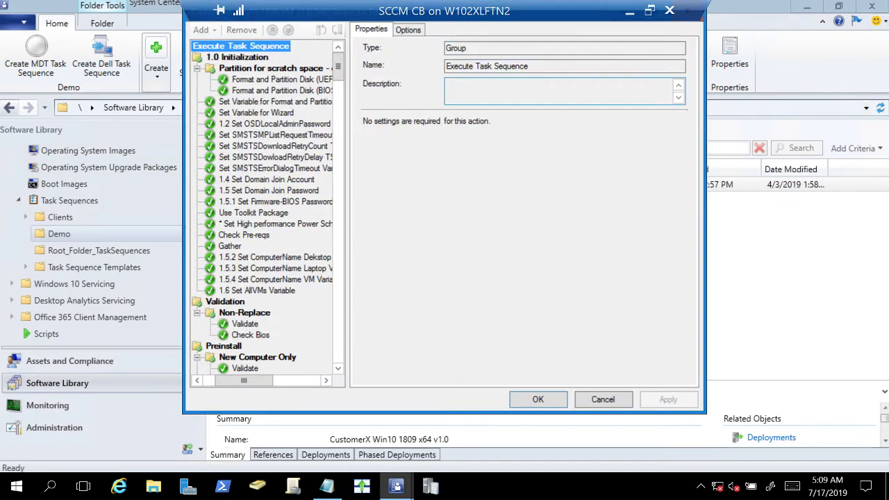
Enlarge the task sequence editor to full screen so the full step names are readable.
left_click(520, 182)
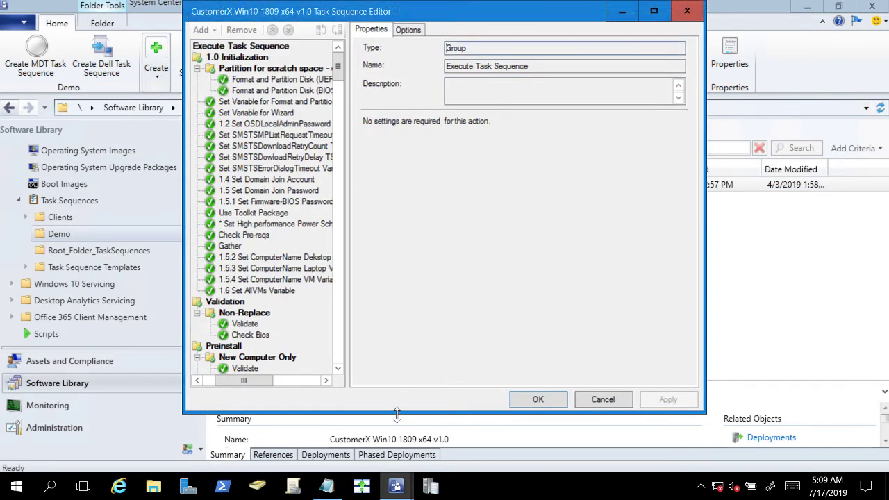
left_click_drag(396, 414, 396, 433)
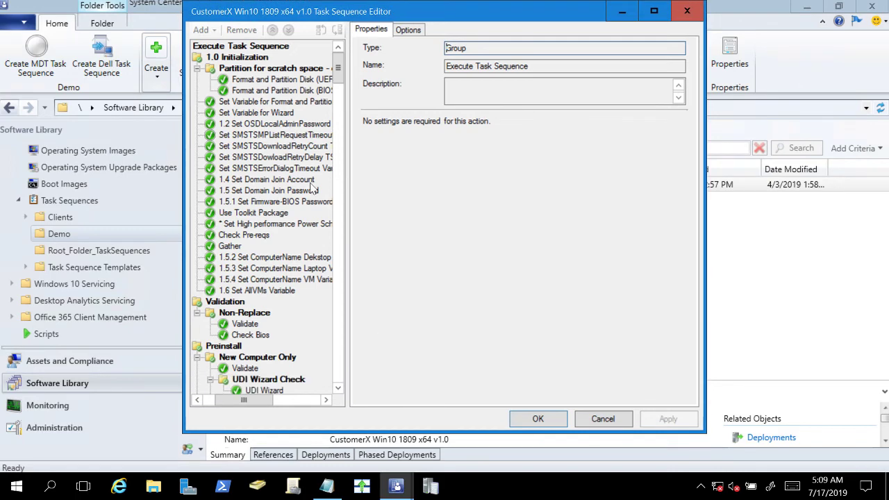
left_click_drag(329, 25, 340, 33)
double_click(341, 33)
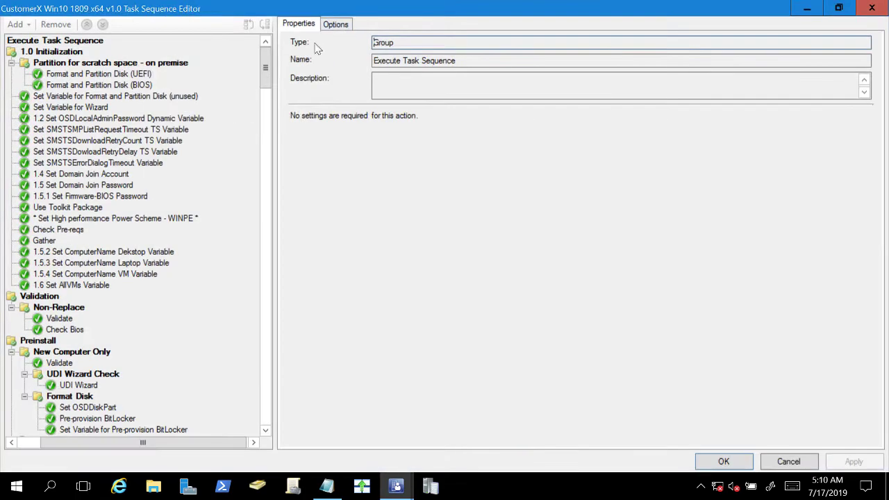
Examine the run conditions of the Partition for scratch space - on premise group, including its CFI variable condition.
mouse_move(266, 69)
left_mouse_down()
mouse_move(269, 313)
mouse_move(265, 406)
mouse_move(255, 411)
mouse_move(265, 61)
left_mouse_up()
left_click(140, 67)
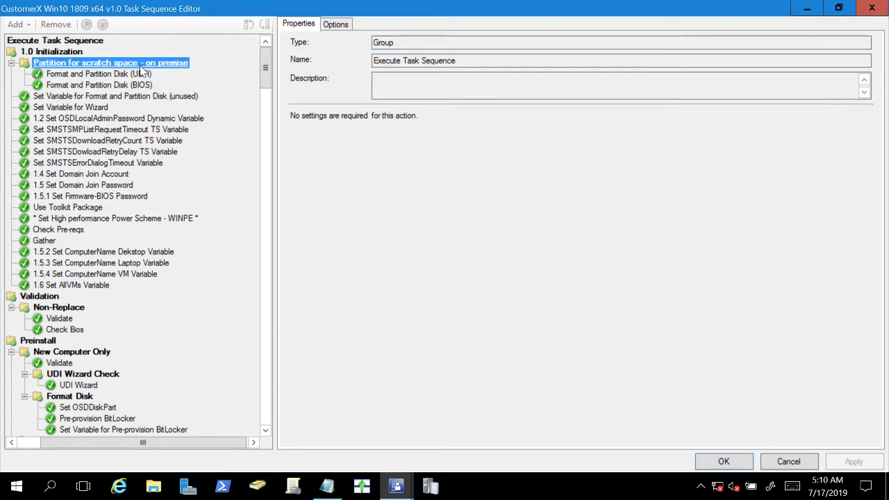
left_click(335, 25)
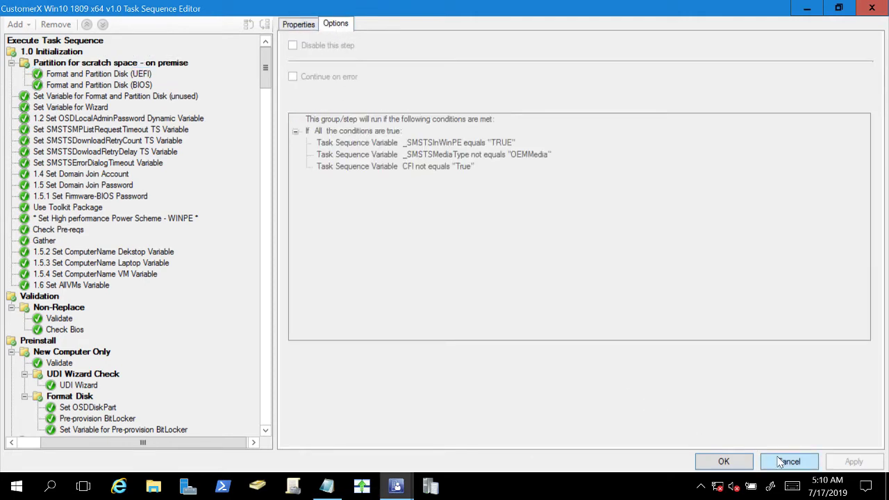
left_click(396, 486)
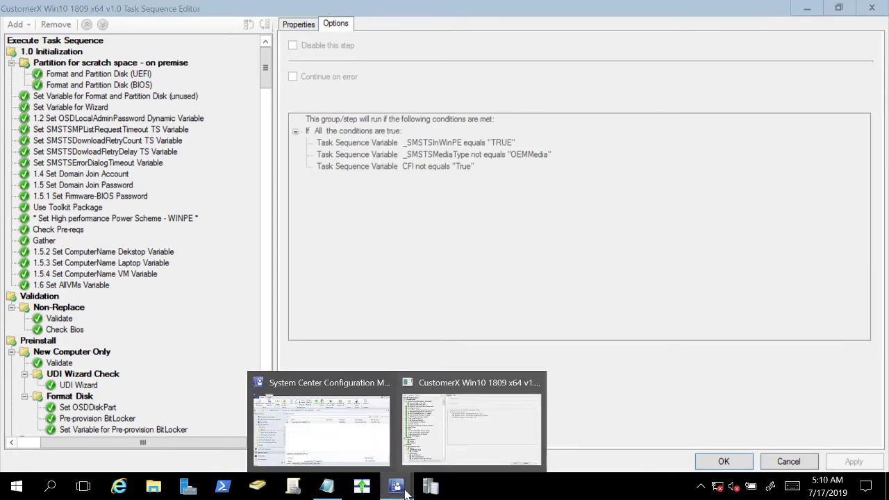
left_click(574, 239)
left_click(378, 142)
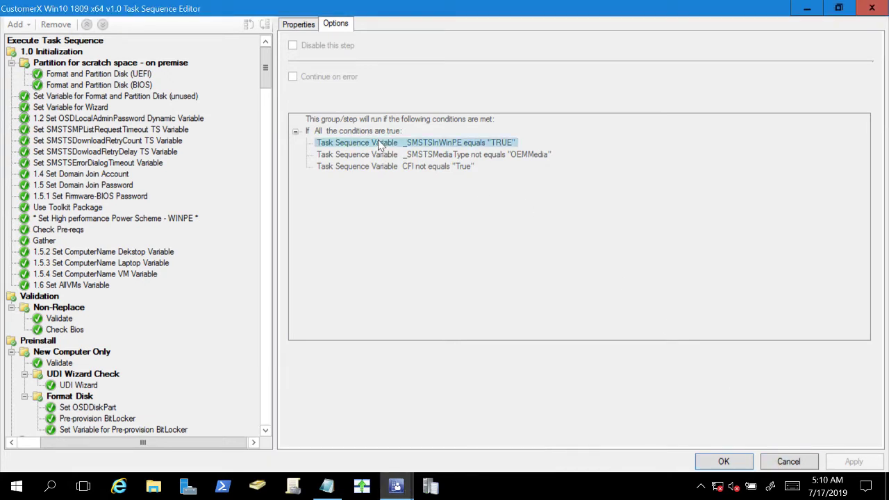
left_click(423, 169)
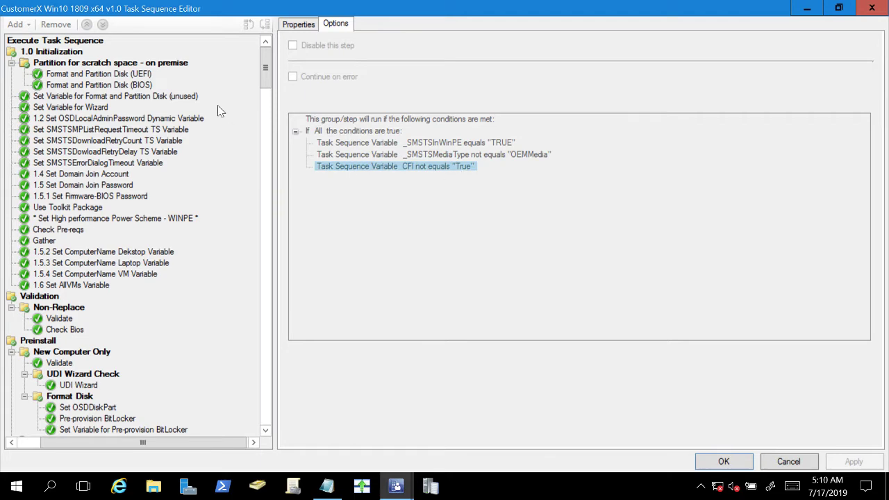
left_click(131, 64)
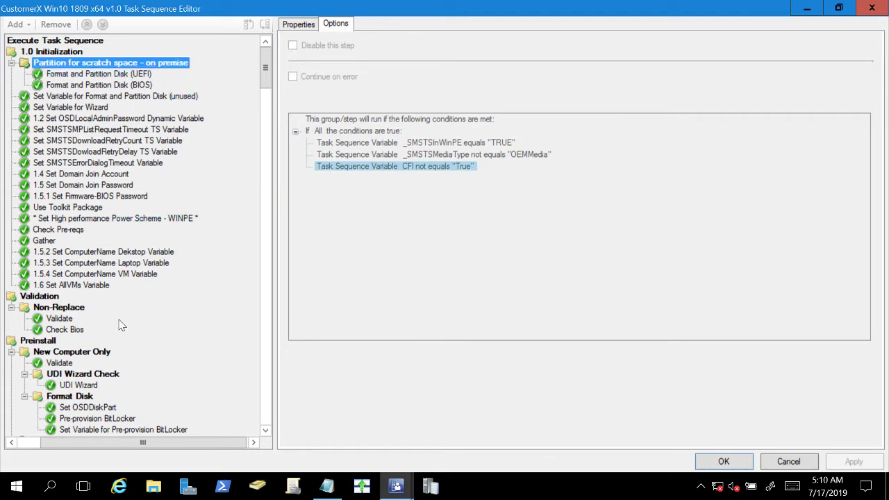
left_click(46, 343)
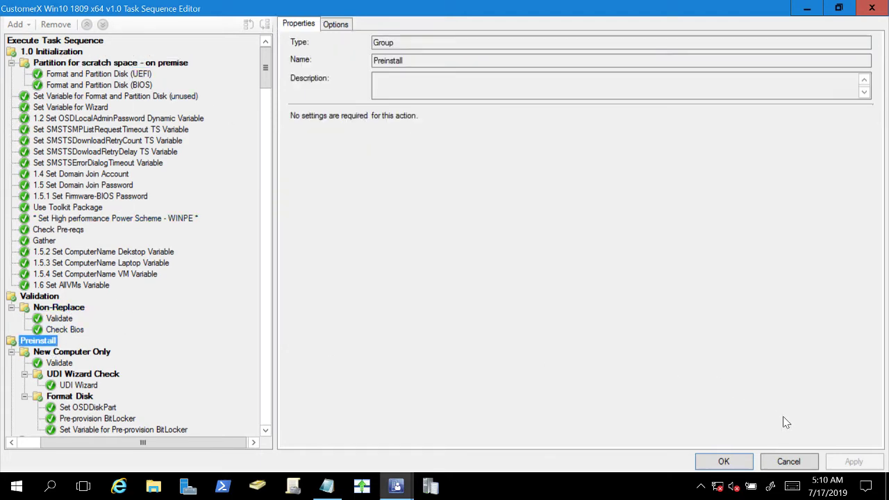
Close the view-only editor and reopen the CustomerX Win10 1809 x64 v1.0 task sequence from the Demo folder for editing.
left_click(786, 462)
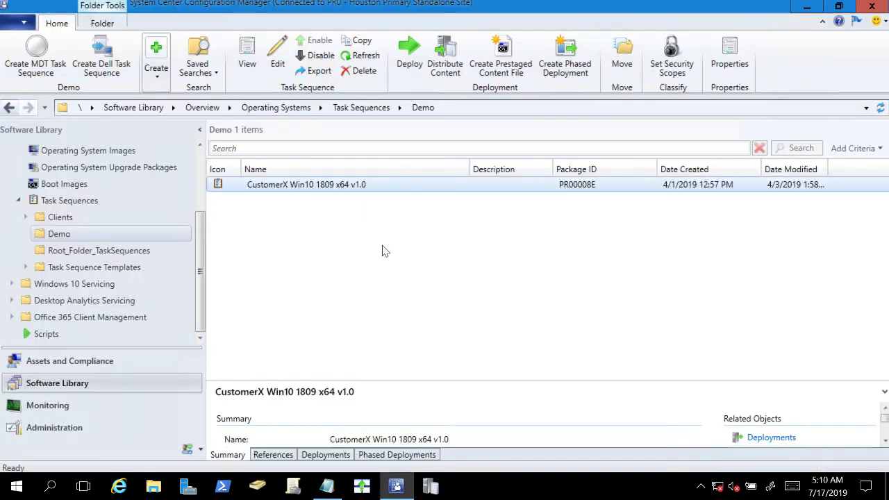
left_click(63, 186)
left_click(69, 237)
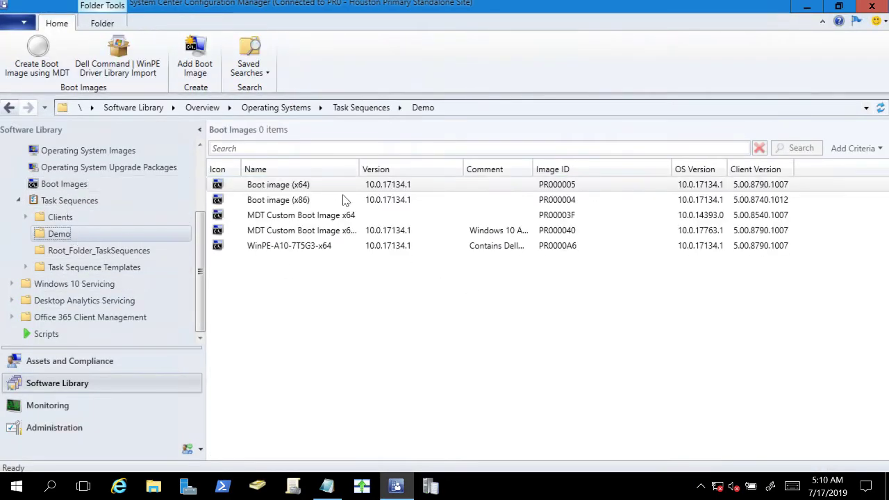
left_click(304, 187)
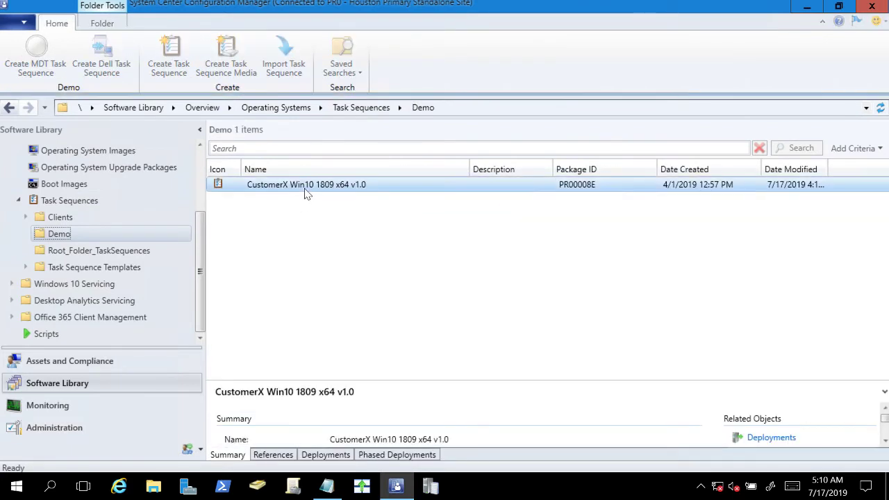
right_click(303, 192)
left_click(173, 219)
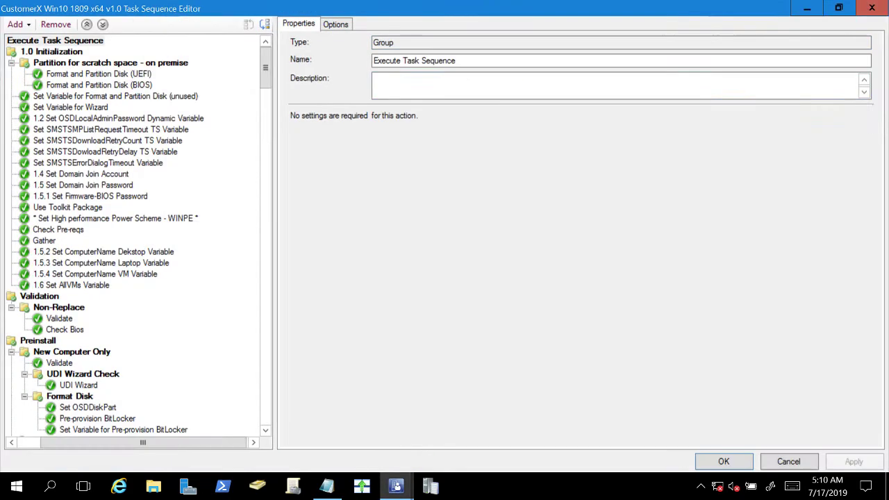
left_click(654, 23)
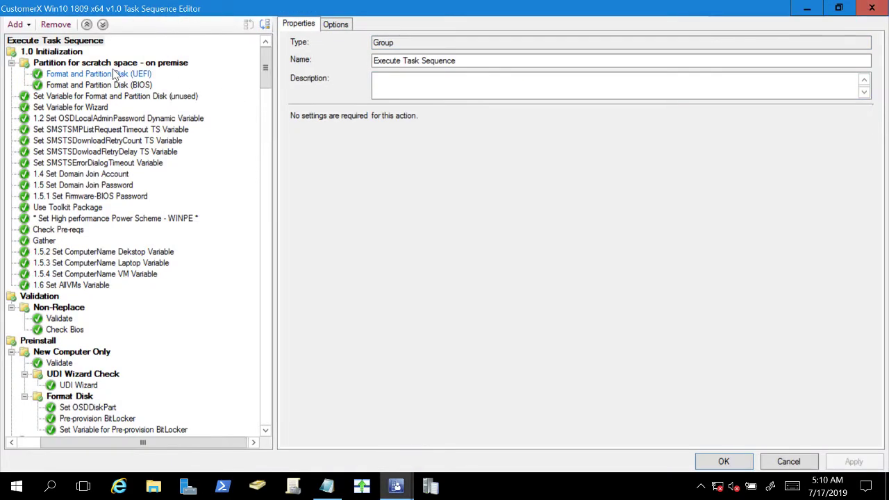
Examine the run conditions of the Partition for scratch space - on premise group and the New Computer Only group.
left_click(111, 63)
left_click(335, 24)
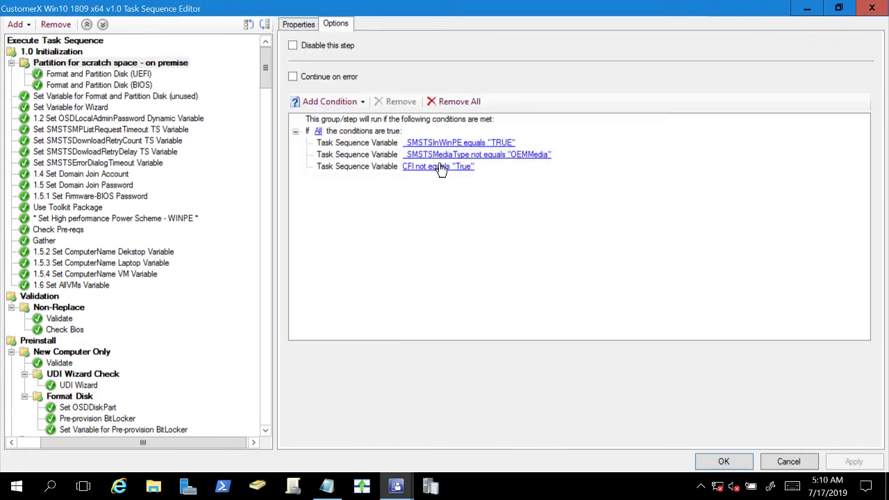
left_click_drag(266, 82, 269, 116)
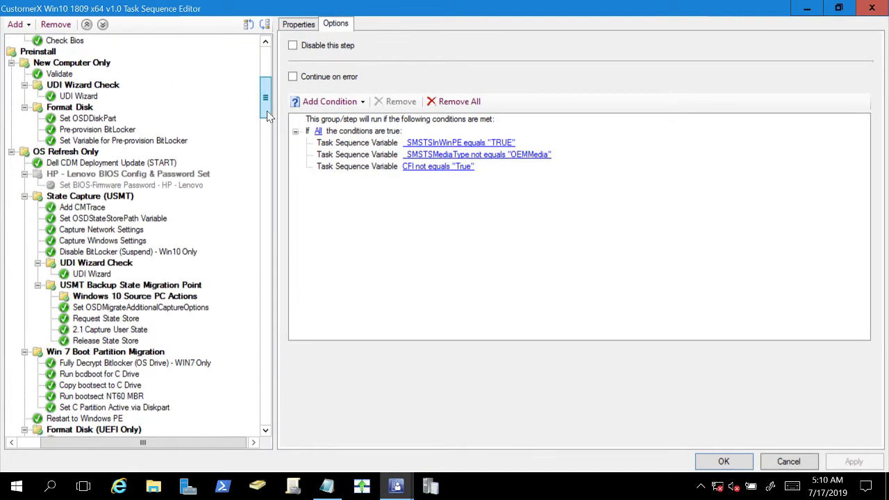
left_click(72, 64)
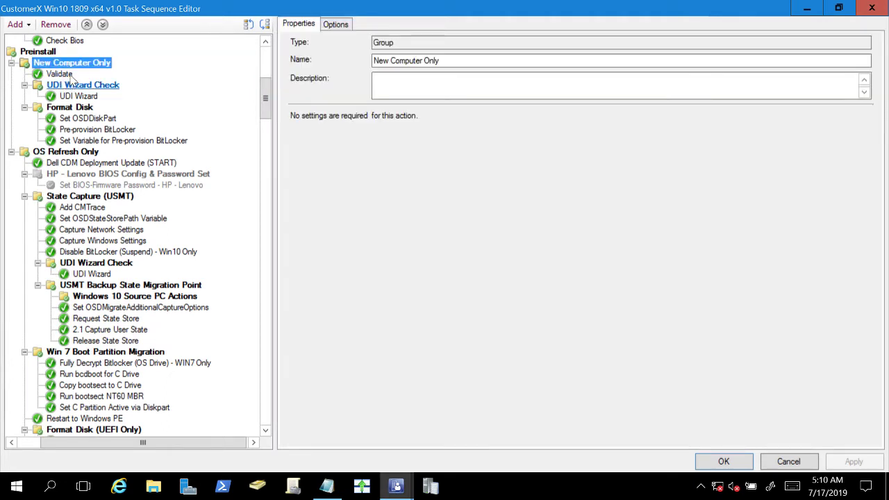
left_click(336, 25)
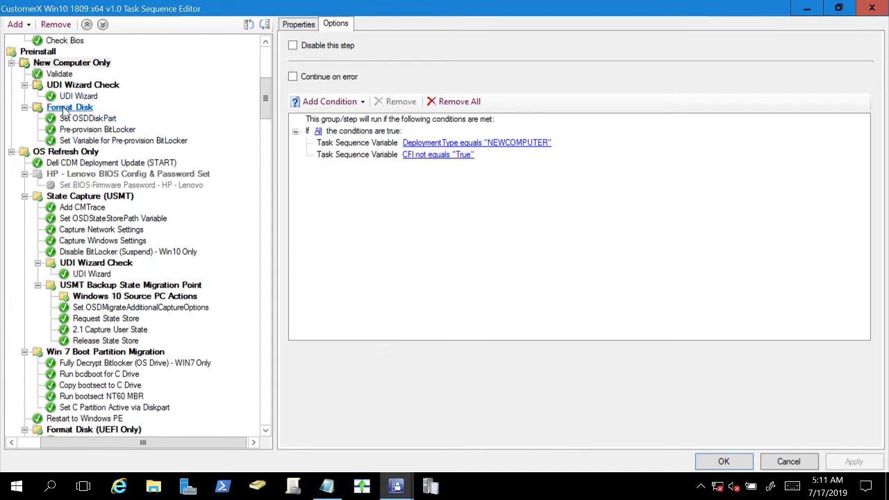
Examine the properties, disabled setting and run condition of the Apply Drivers - On-premise group.
left_click_drag(267, 98, 264, 152)
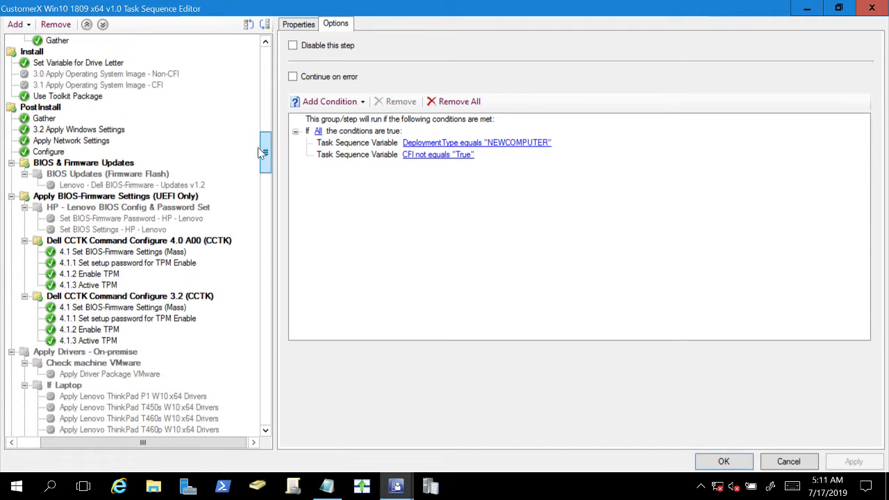
left_click(67, 352)
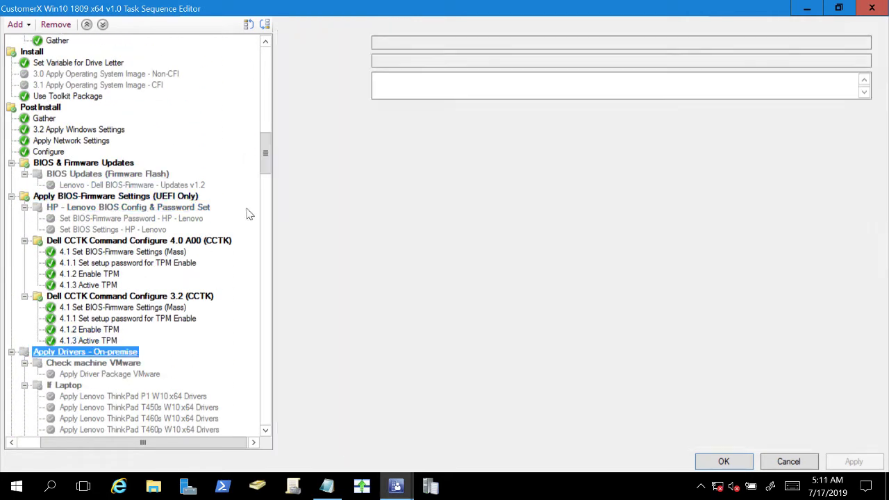
left_click_drag(267, 159, 266, 190)
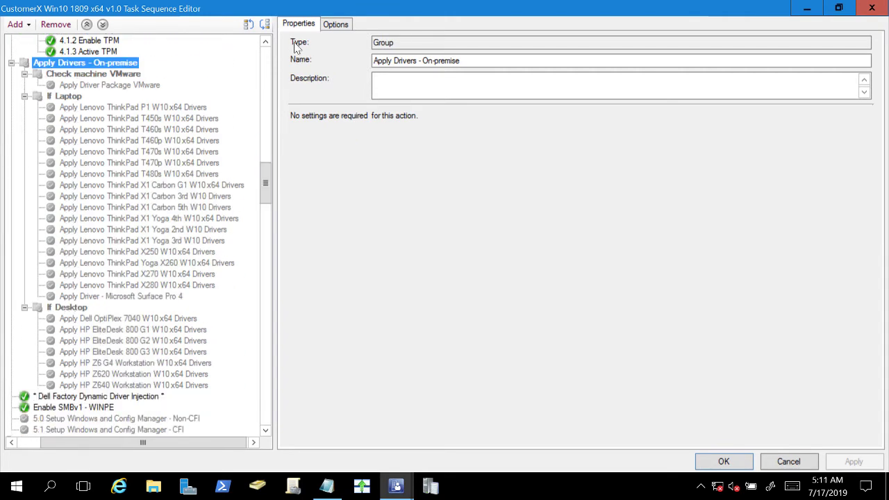
left_click(333, 26)
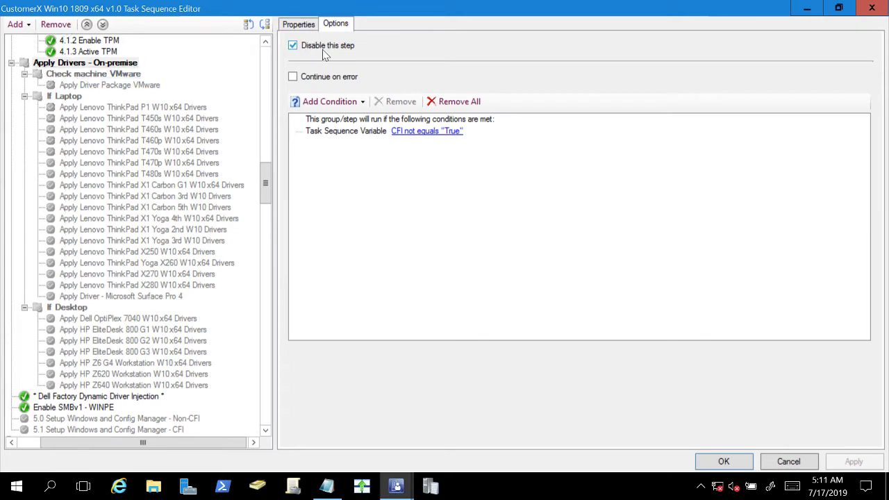
right_click(99, 68)
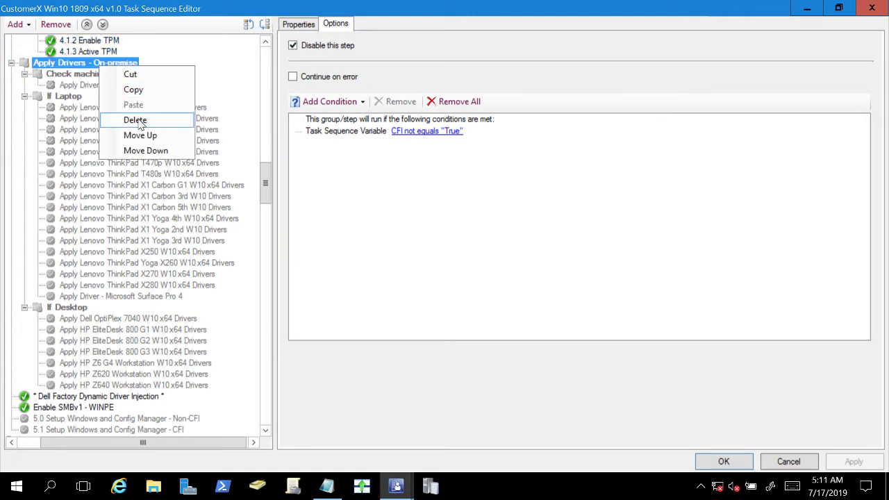
key("Escape")
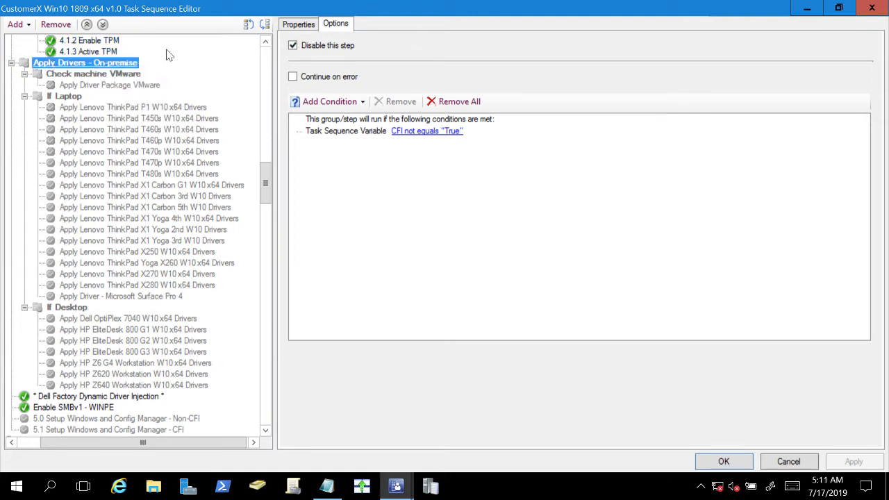
left_click(297, 25)
left_click(331, 26)
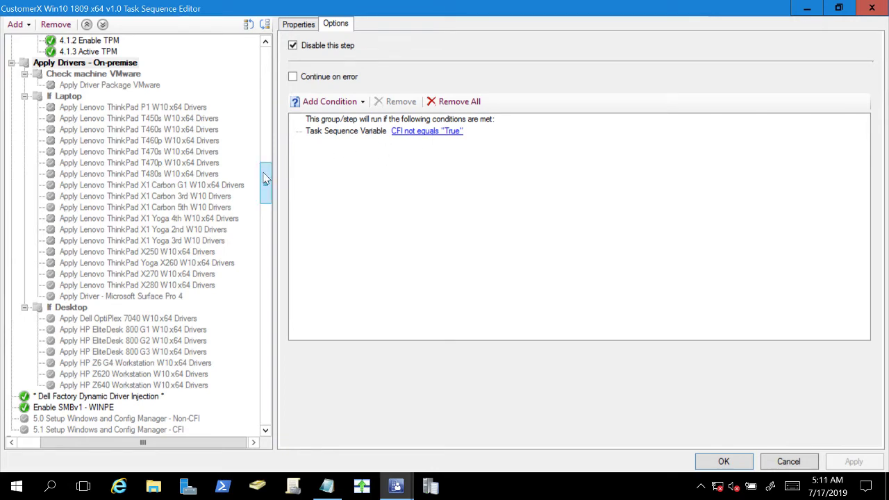
Review the Dell Factory Dynamic Driver Injection step's command line, package and CFI run condition.
left_click_drag(270, 178, 266, 197)
left_click(98, 267)
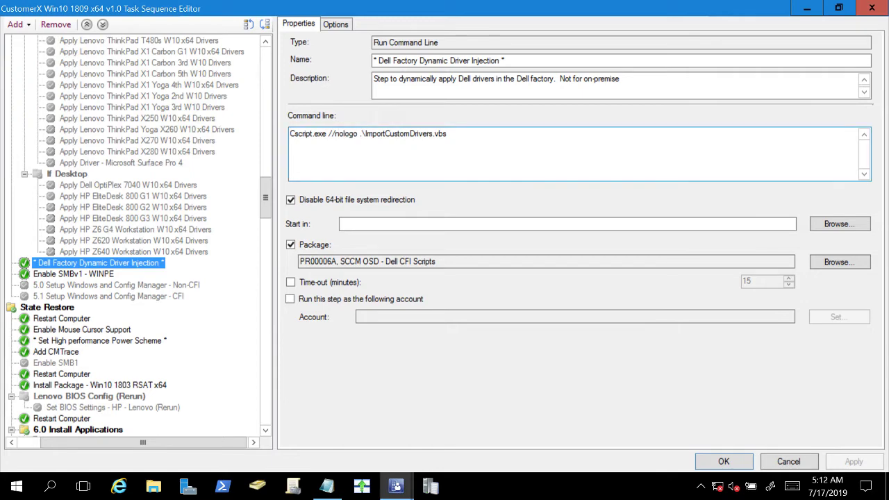
left_click(337, 25)
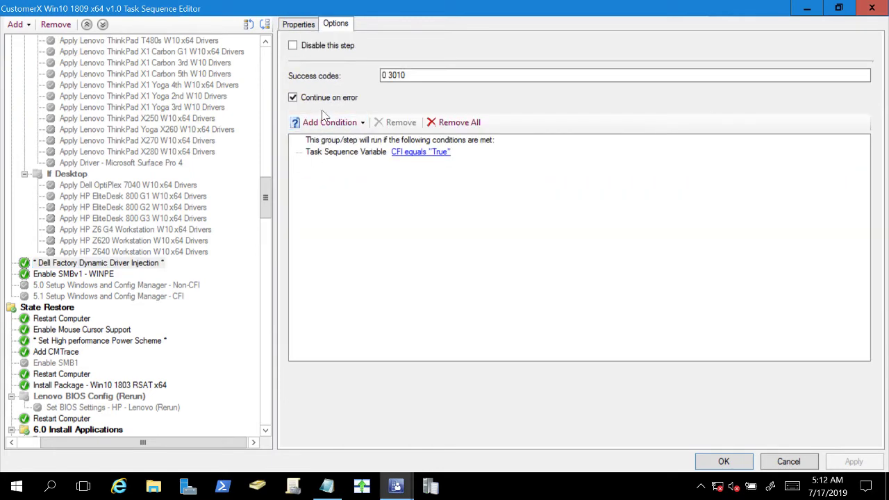
left_click(348, 154)
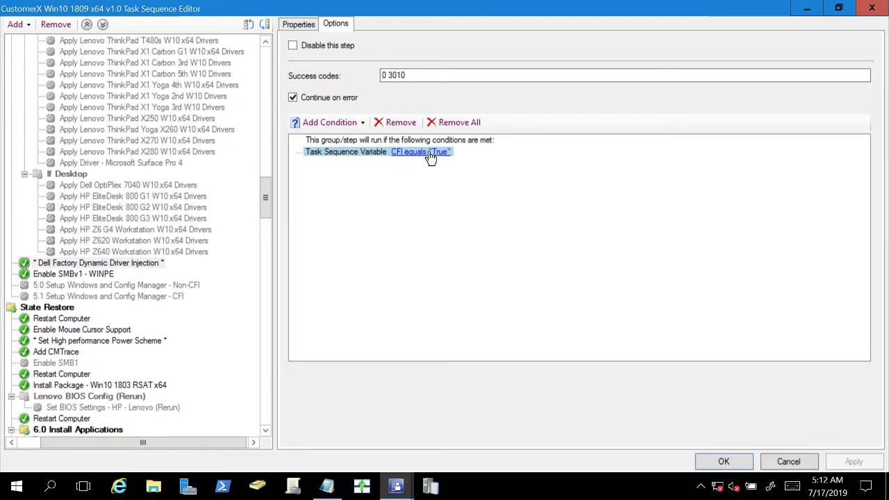
left_click(95, 264)
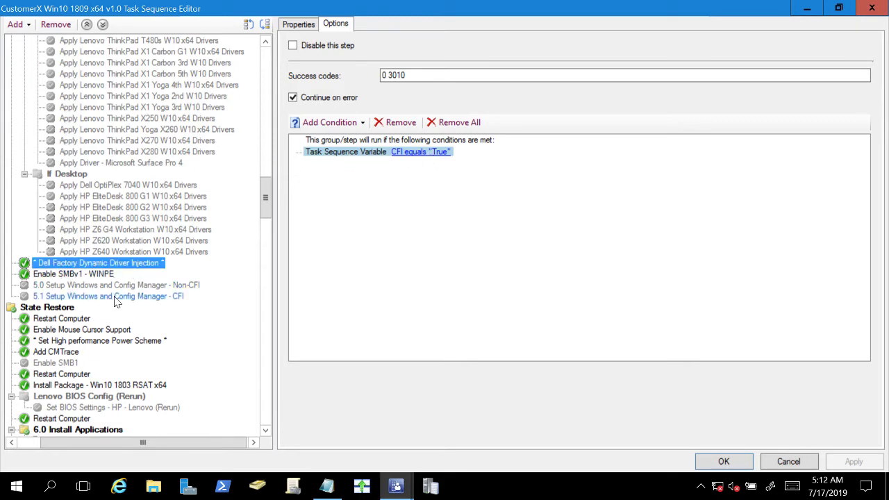
Review the 5.1 CFI setup step's condition and compare its installation properties with the 5.0 Non-CFI step, highlighting the FSP entry.
left_click(116, 298)
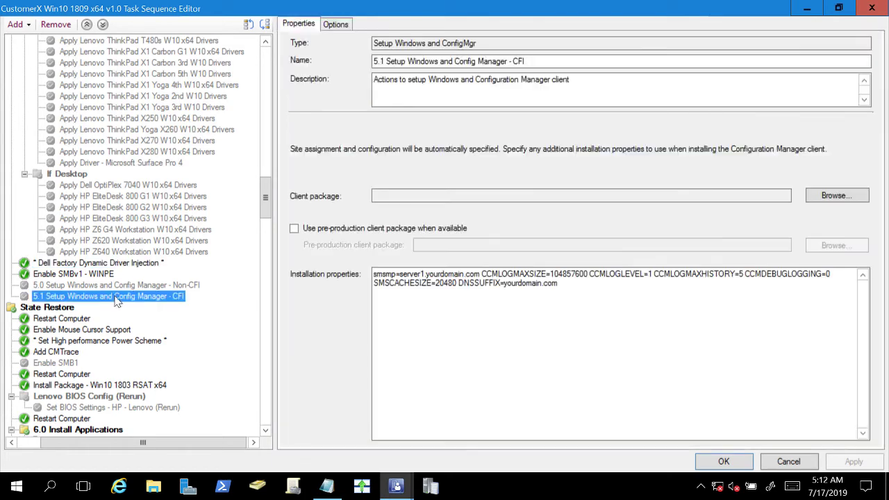
left_click(330, 25)
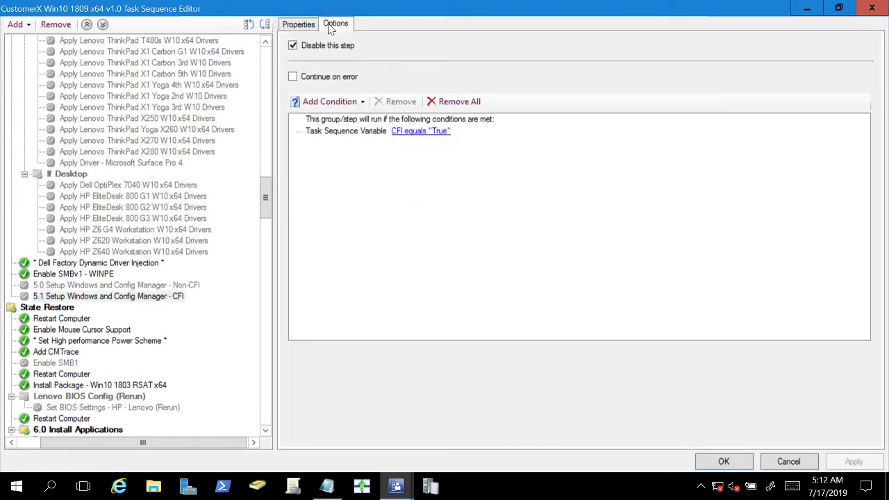
left_click(307, 26)
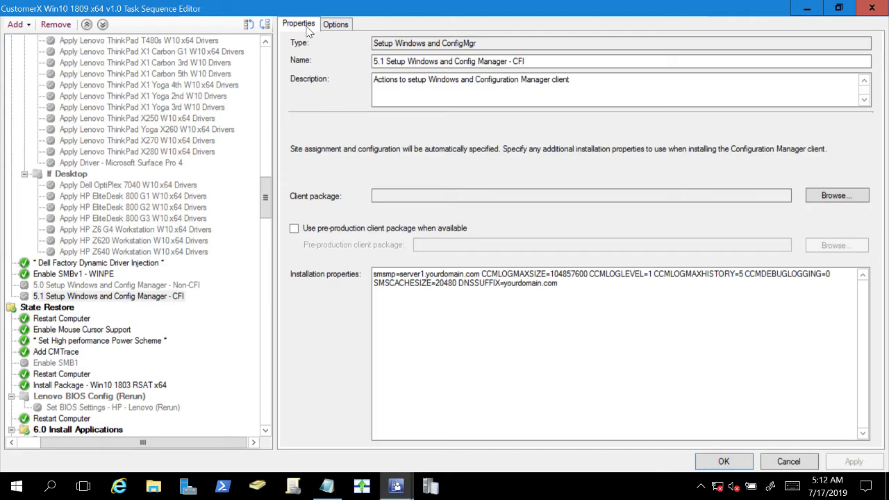
left_click(173, 285)
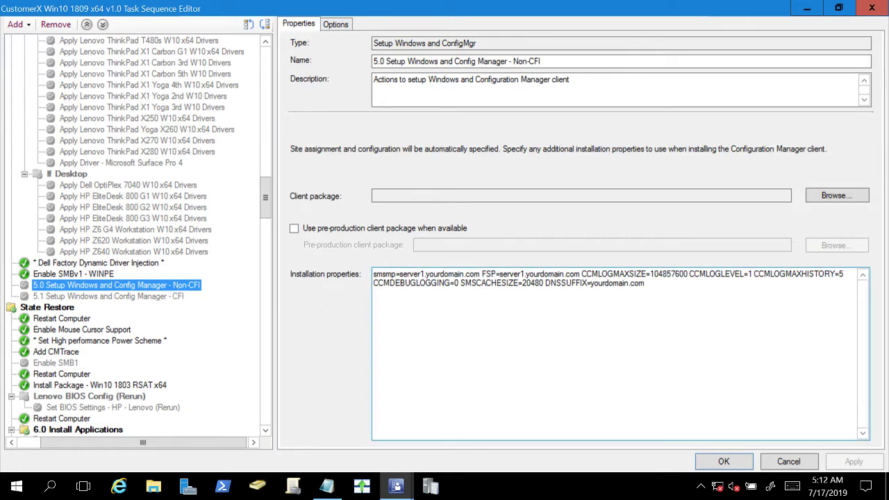
left_click_drag(481, 274, 580, 275)
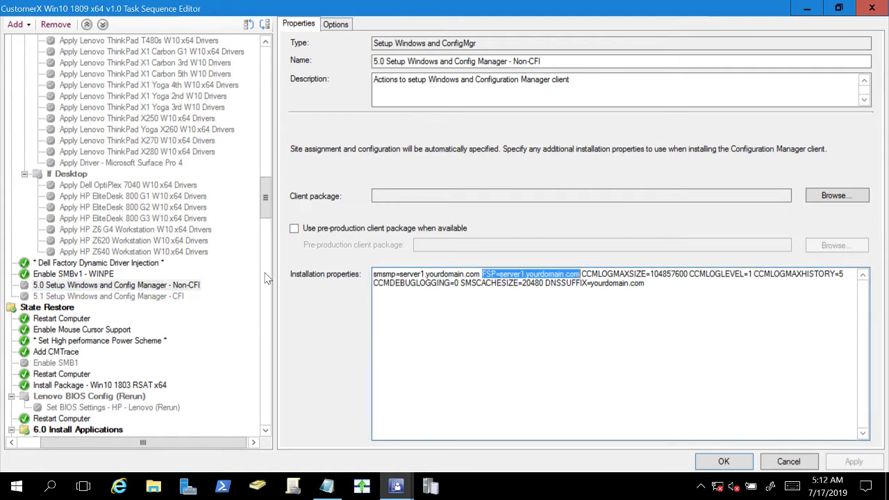
Review the run condition and installation properties of the 5.0 Setup Windows and Config Manager - Non-CFI step, highlighting the FSP entry.
left_click(336, 25)
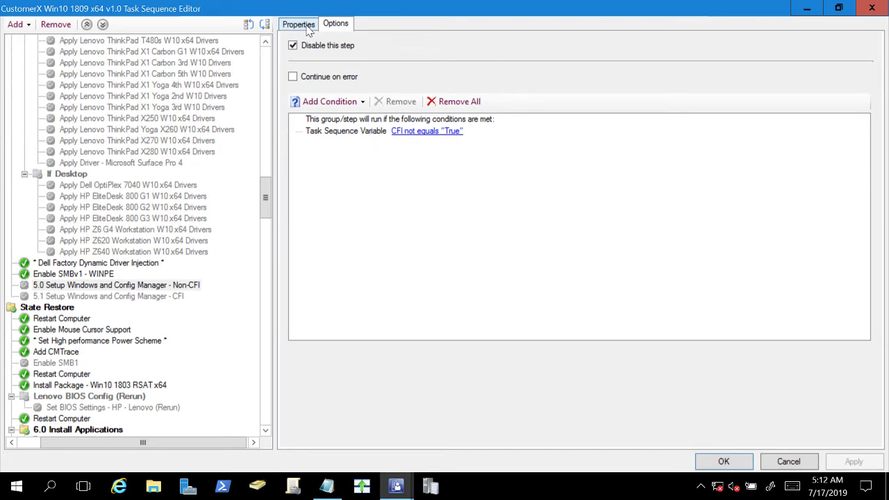
left_click(303, 26)
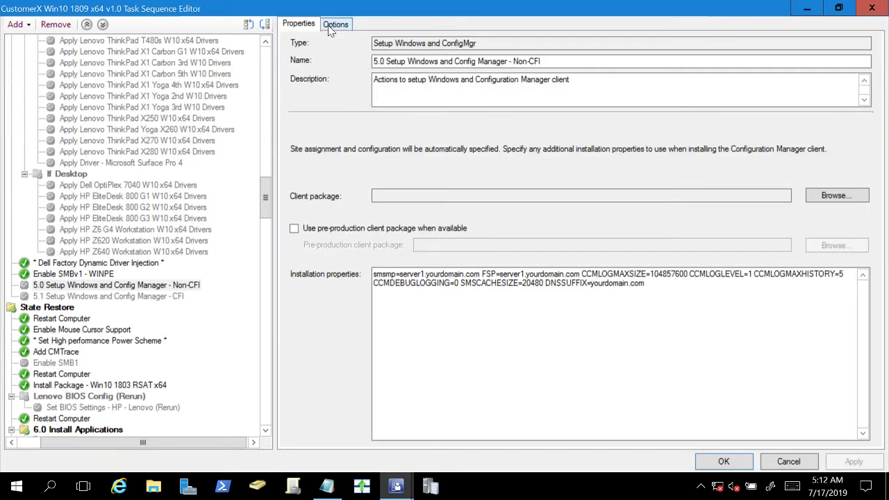
left_click(330, 31)
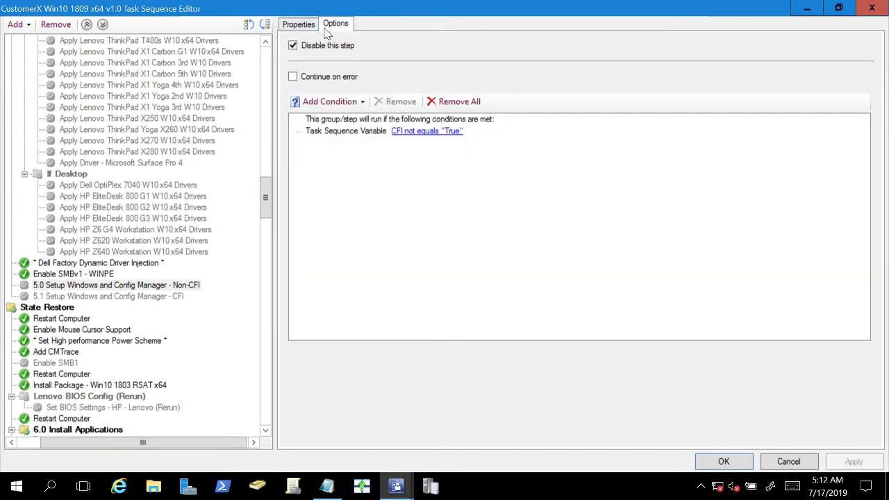
left_click(308, 28)
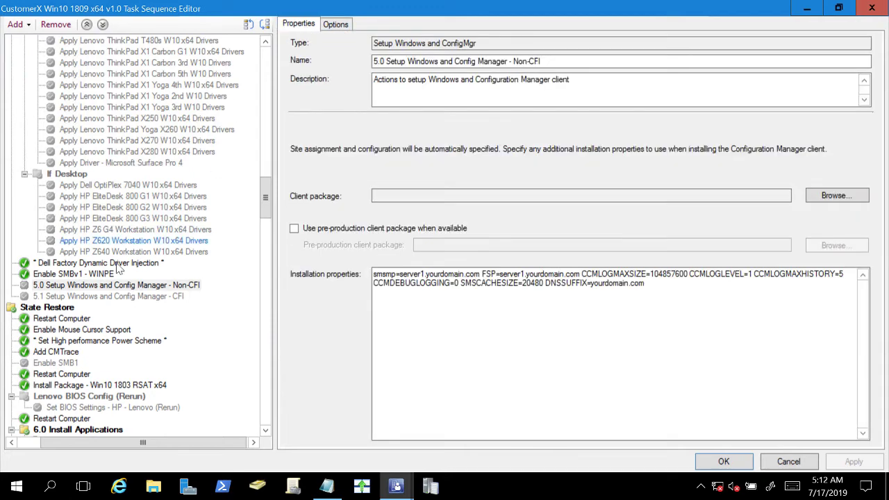
left_click_drag(486, 274, 555, 274)
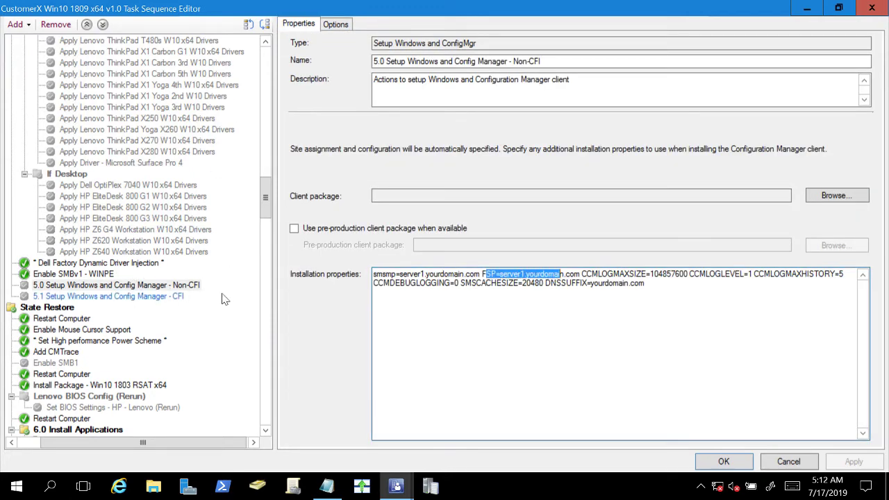
left_click_drag(559, 275, 580, 275)
left_click(338, 28)
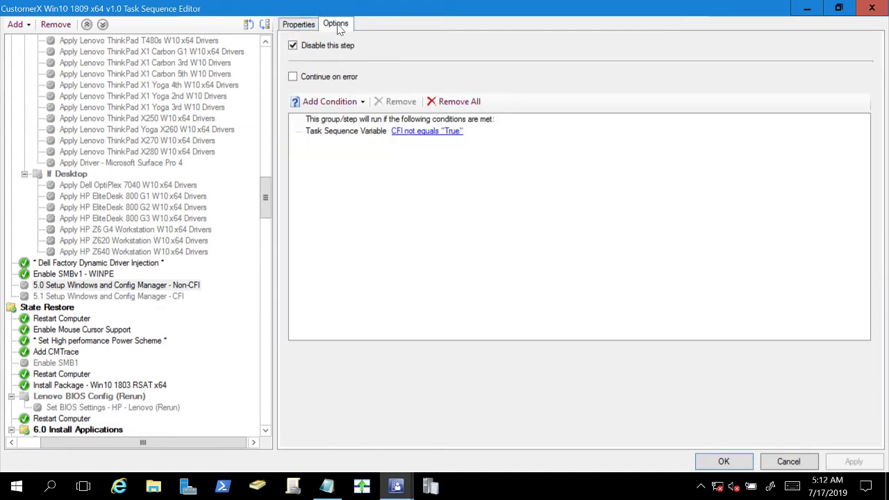
left_click(297, 25)
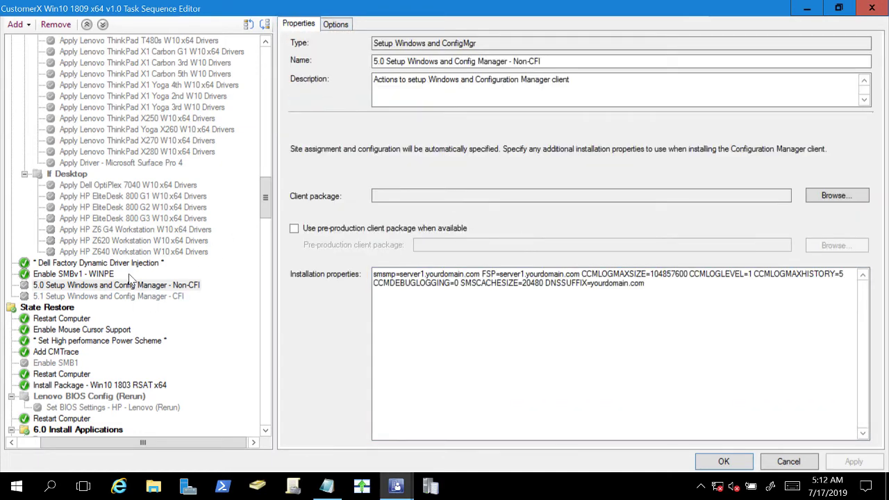
Check the installation properties and run condition of the 5.1 Setup Windows and Config Manager - CFI step.
left_click(124, 297)
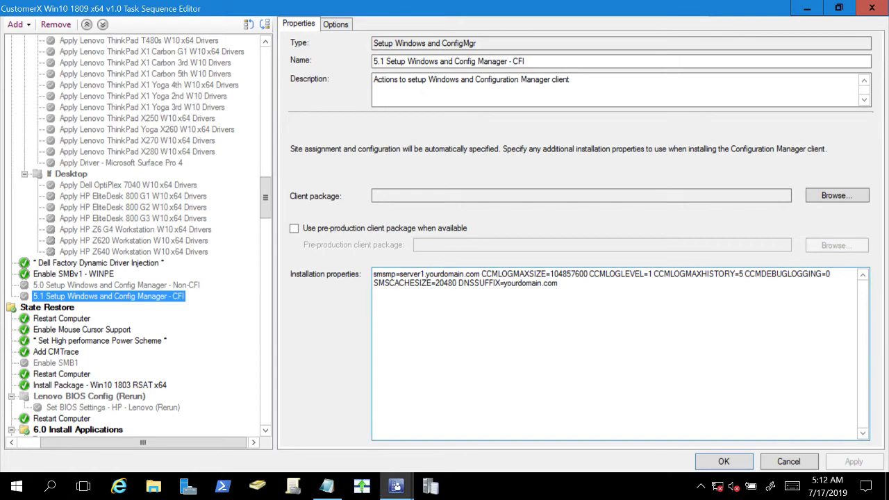
left_click(564, 286)
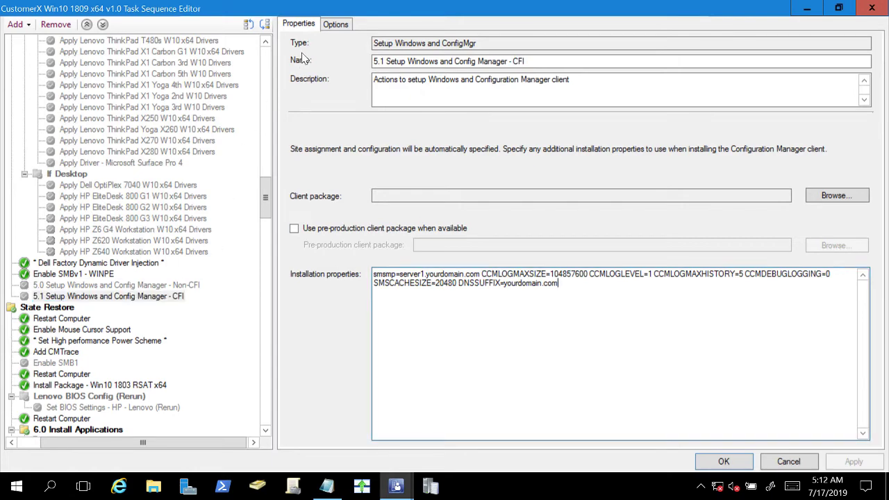
left_click(335, 24)
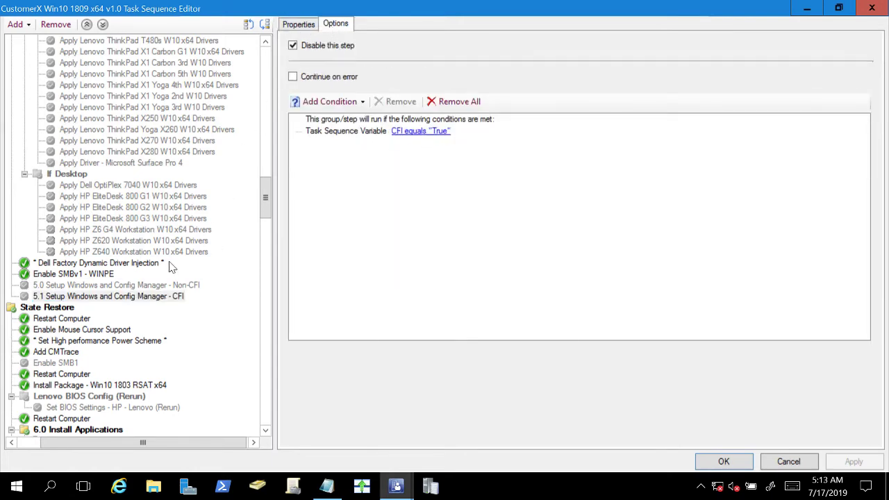
left_click(299, 25)
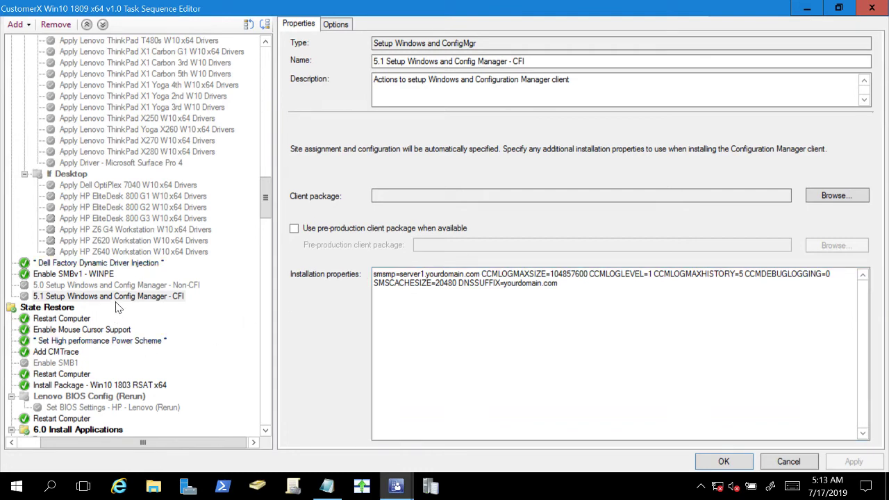
Examine the State Restore group and compare the 5.1 CFI setup step with the group's first Restart Computer step.
left_click(56, 310)
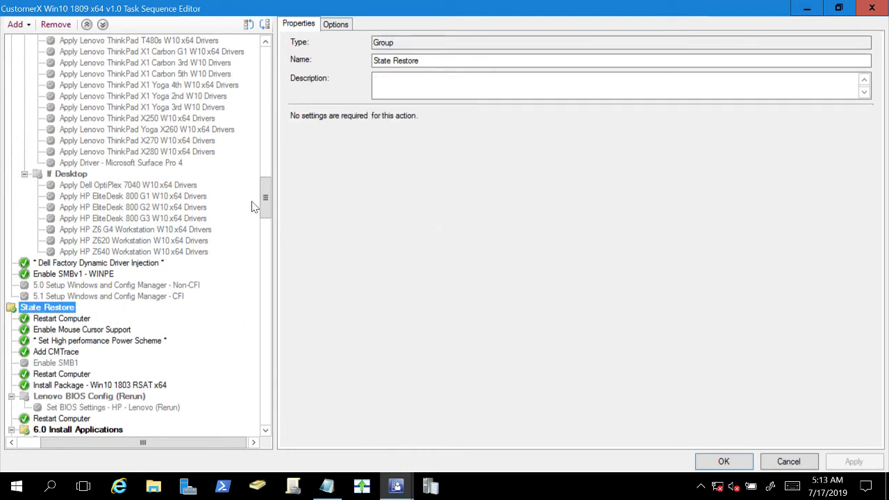
scroll(236, 205, "down", 4)
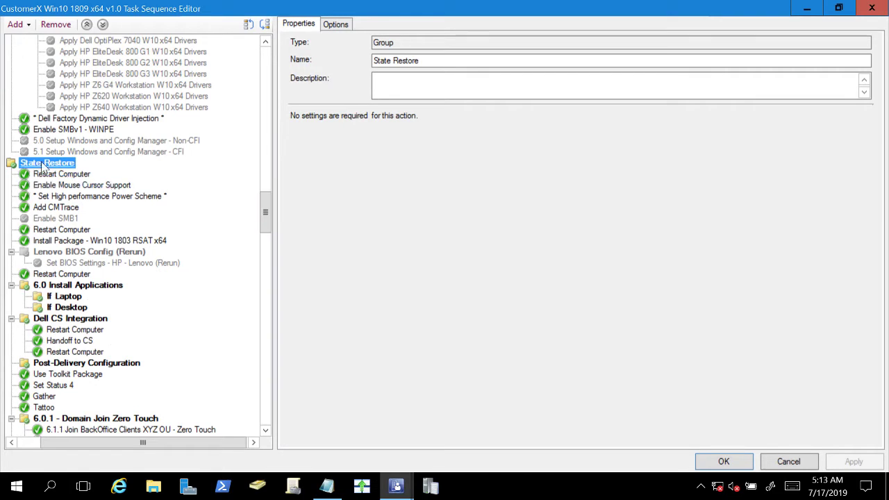
left_click(101, 152)
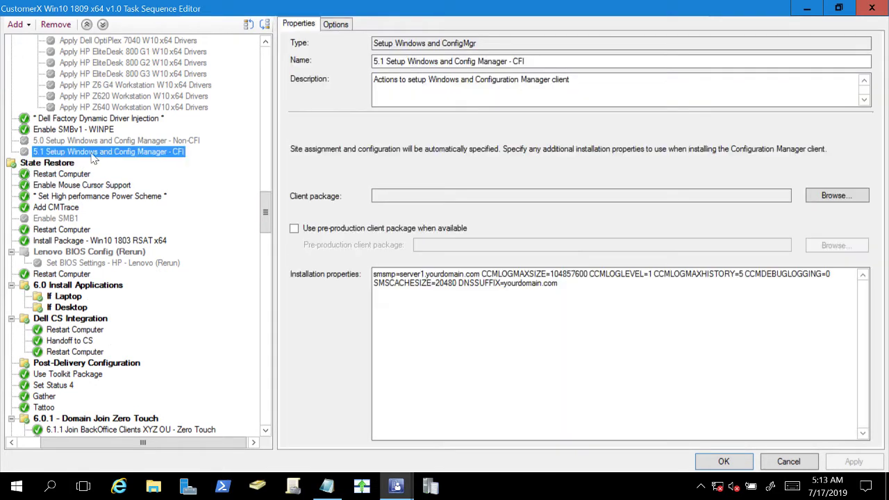
left_click(61, 174)
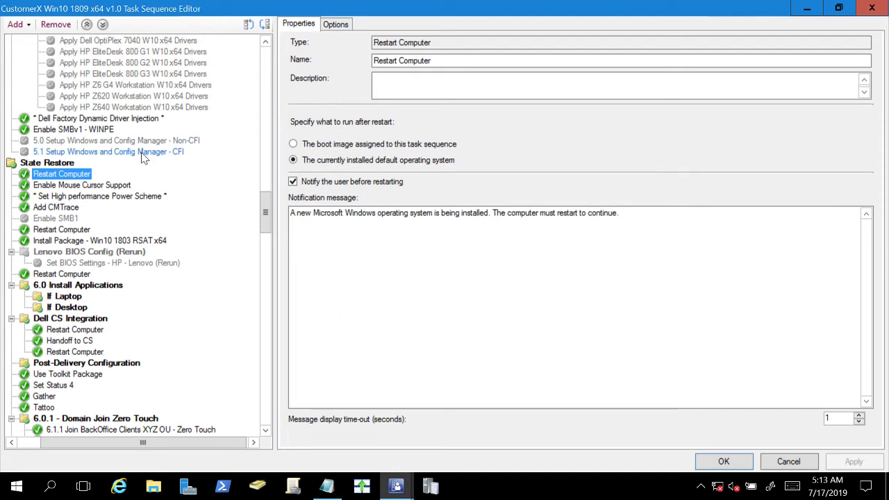
left_click(144, 156)
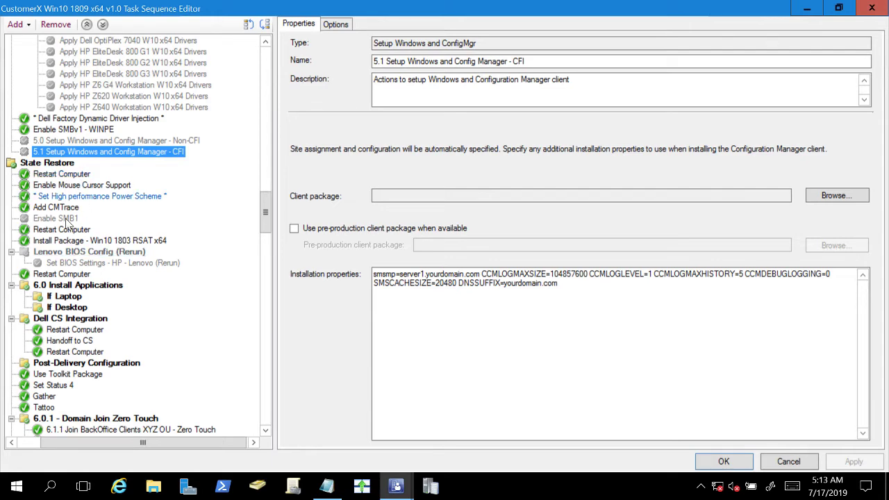
left_click(63, 175)
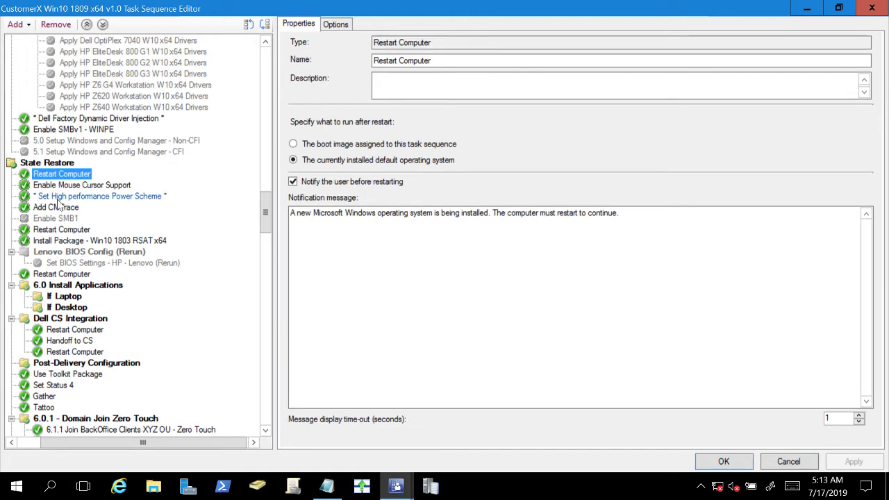
Examine the Dell CS Integration group's run condition and error-handling option.
scroll(61, 337, "down", 4)
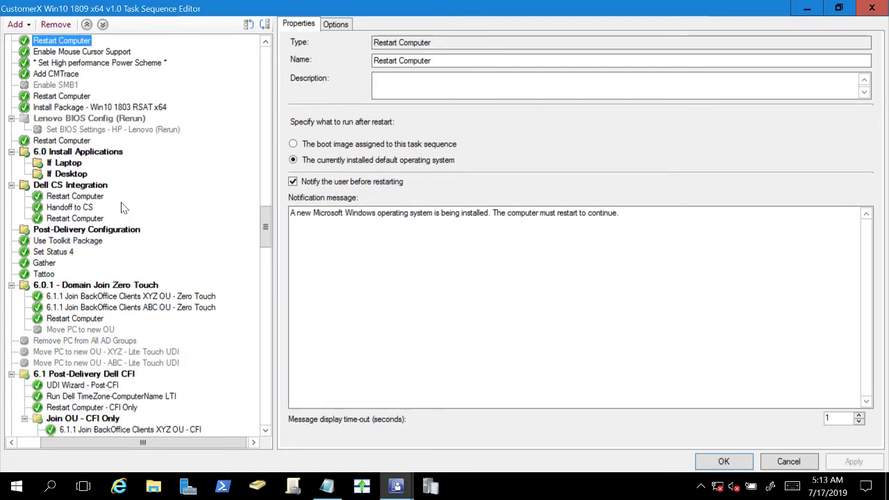
left_click(86, 186)
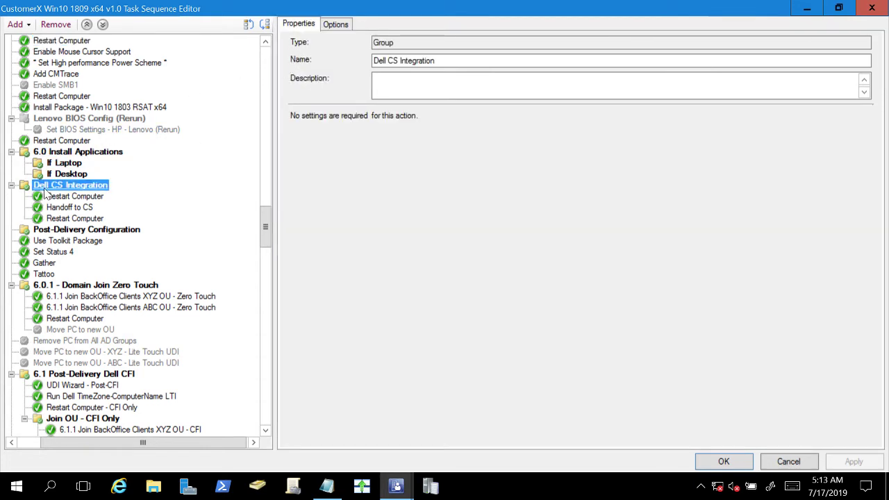
left_click(336, 27)
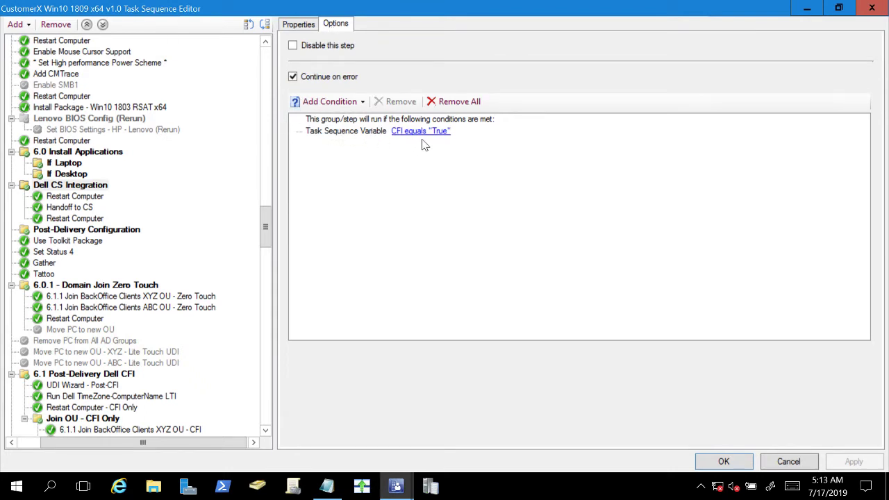
left_click(91, 191)
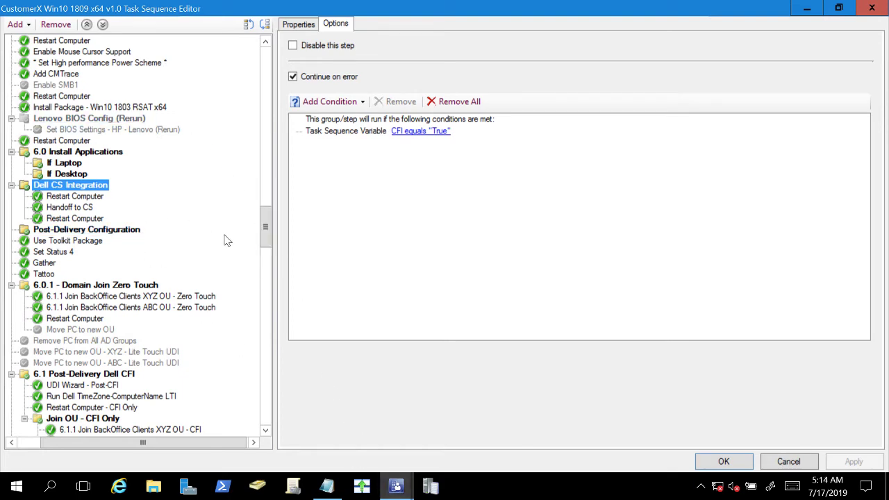
Review the Win10 1803 RSAT x64 package step and the 6.0 Install Applications group with its If Laptop and If Desktop subgroups.
left_click_drag(266, 236, 265, 208)
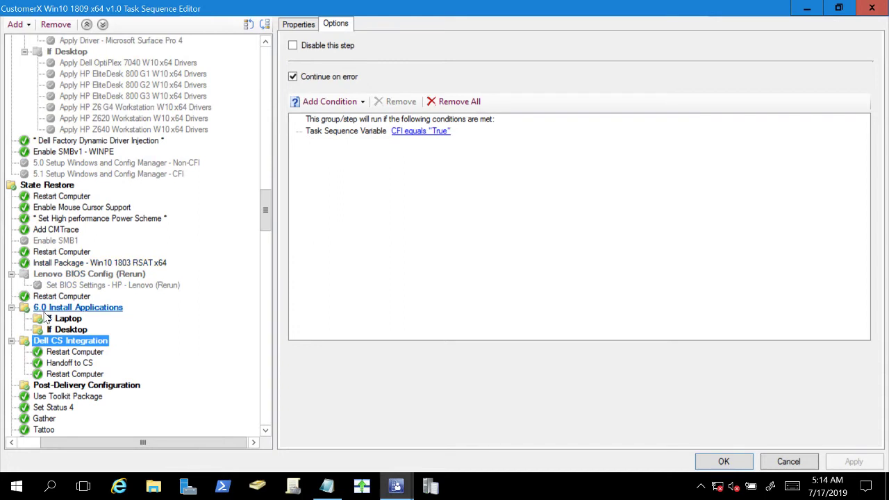
left_click(73, 265)
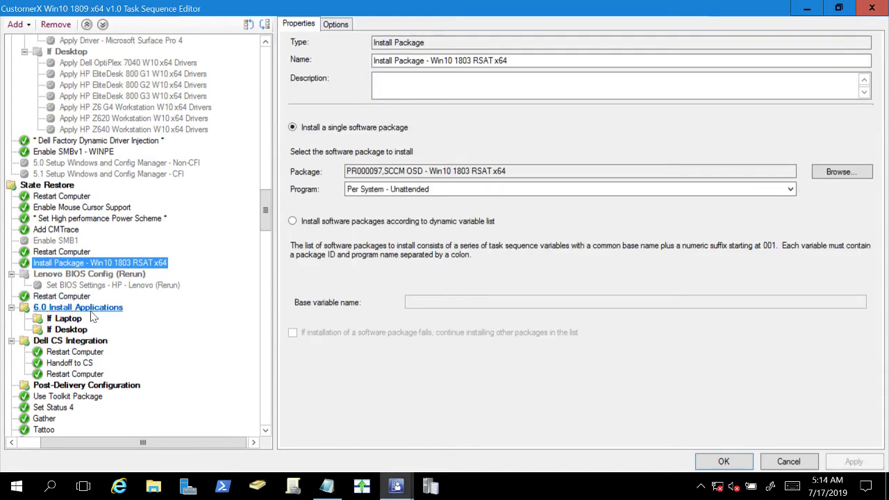
left_click(73, 308)
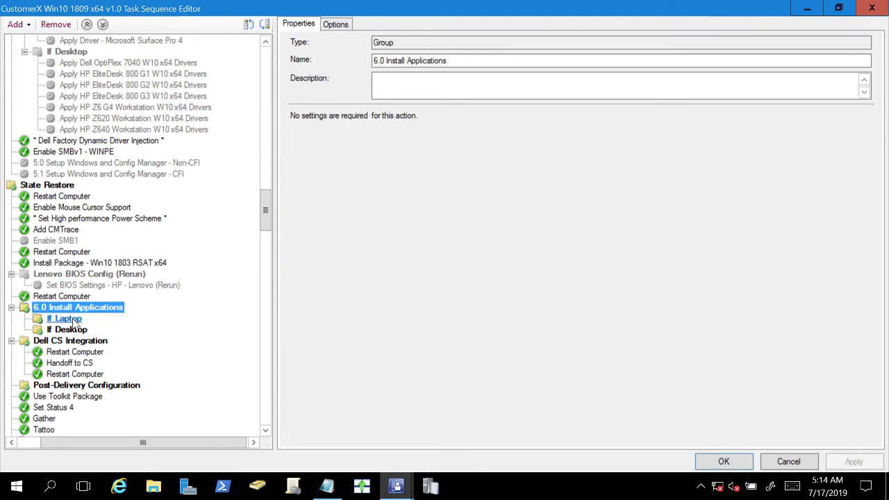
left_click(72, 319)
left_click(72, 330)
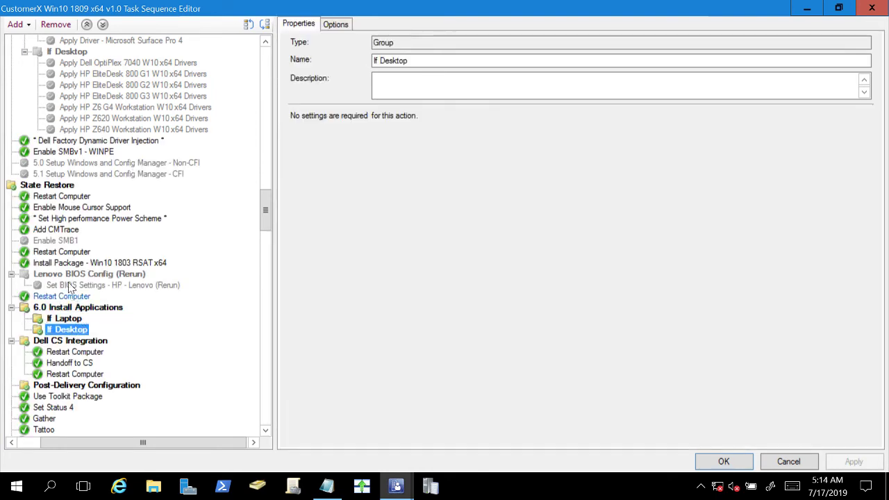
Review the properties and options of the Post-Delivery Configuration group.
scroll(97, 333, "down", 2)
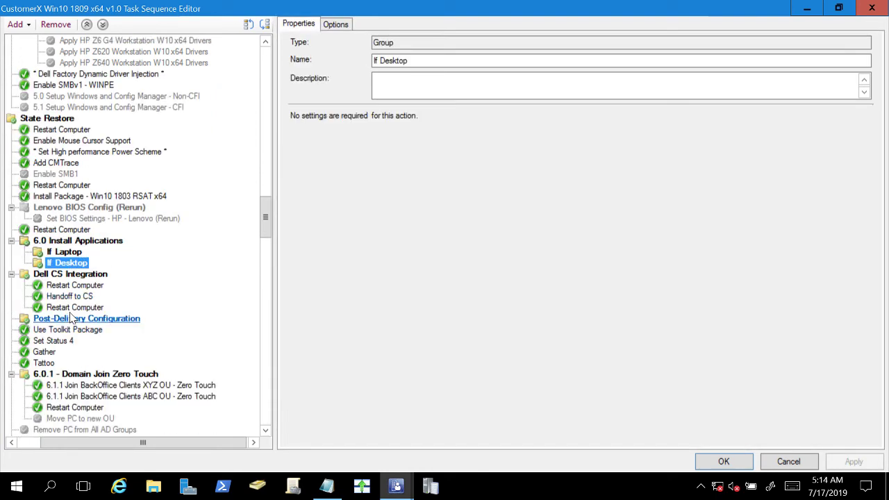
left_click(72, 318)
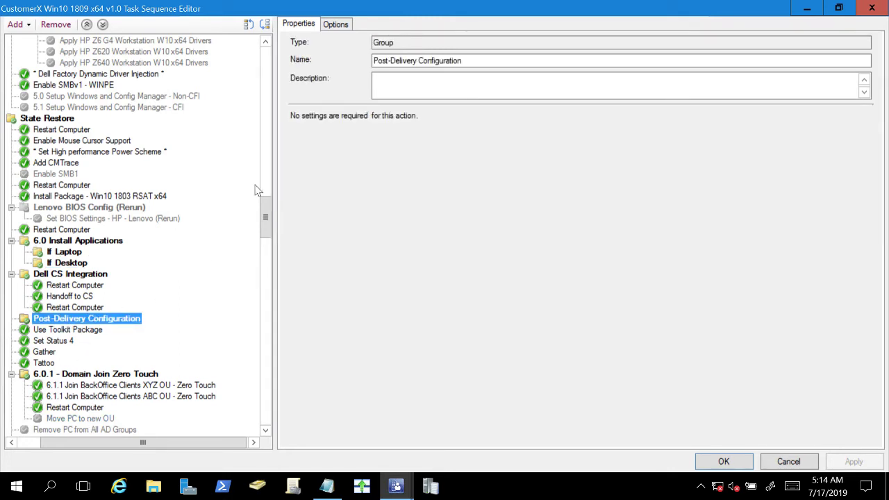
left_click(336, 24)
left_click(298, 24)
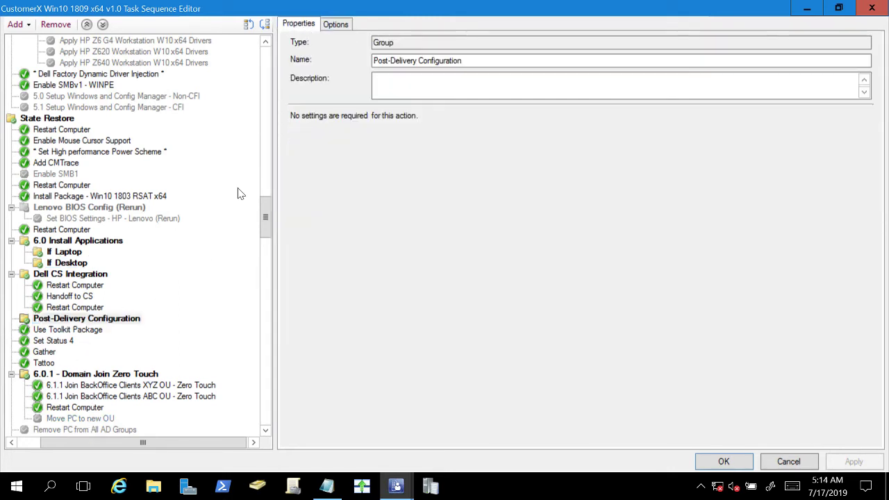
left_click(101, 319)
Examine the description and run condition of the 6.1 Post-Delivery Dell CFI group.
scroll(115, 318, "down", 6)
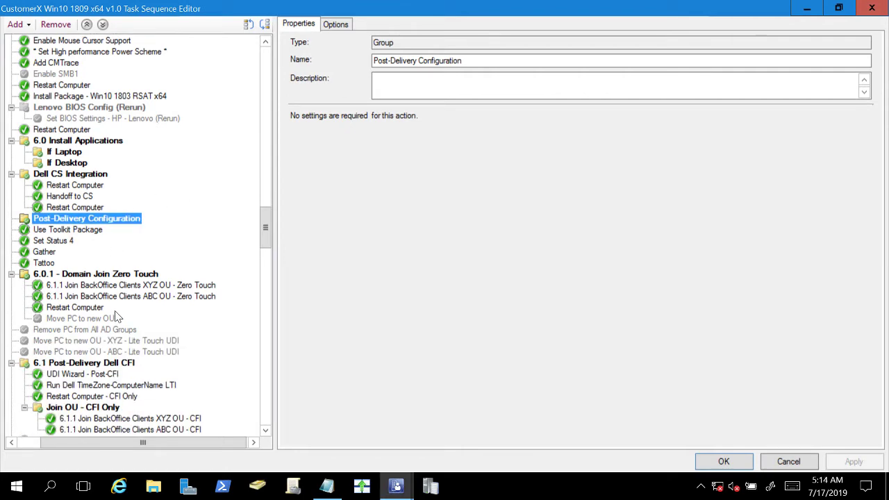
left_click(72, 266)
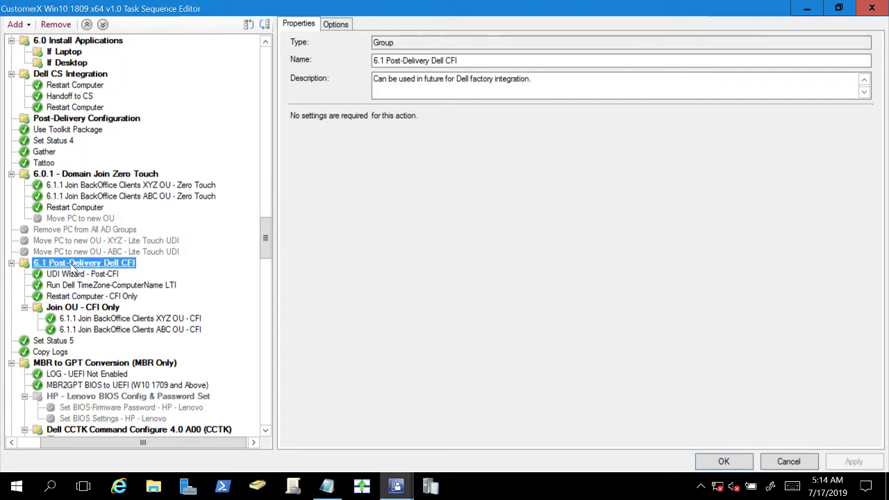
left_click(336, 24)
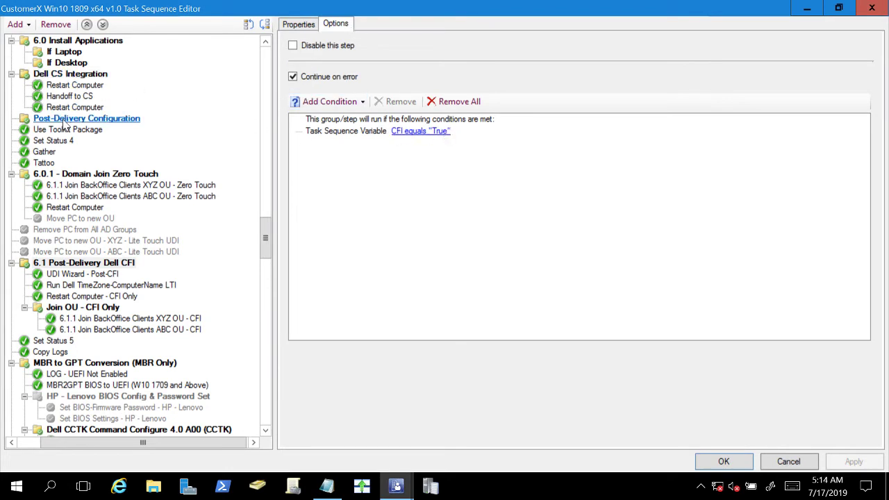
Review the UDI Wizard - Post-CFI command line and the Run Dell TimeZone-ComputerName LTI step's PowerShell script settings.
left_click(67, 275)
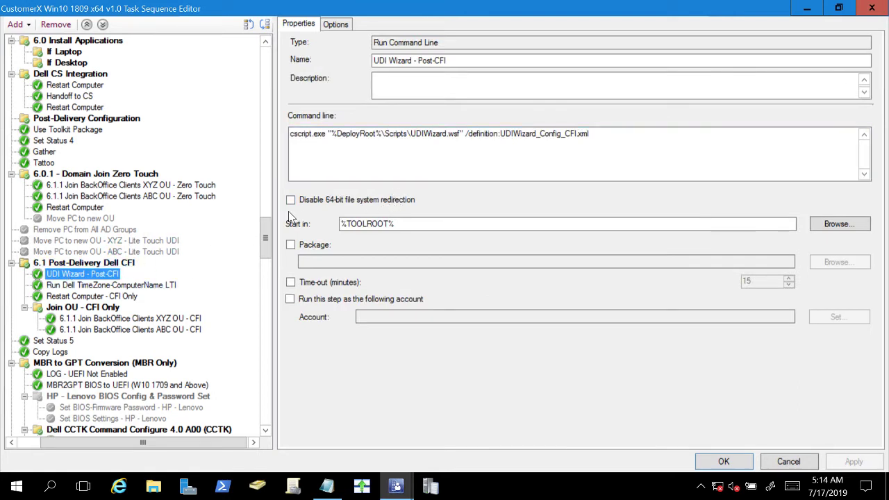
left_click(113, 286)
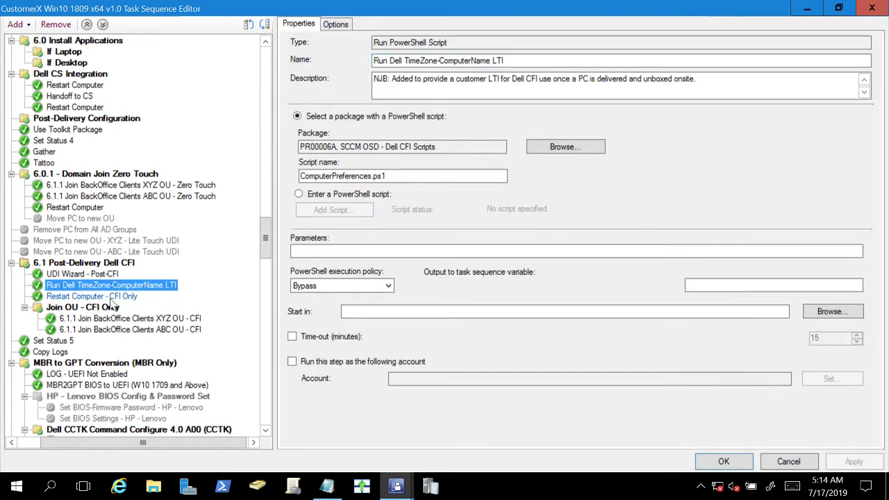
scroll(97, 321, "down", 3)
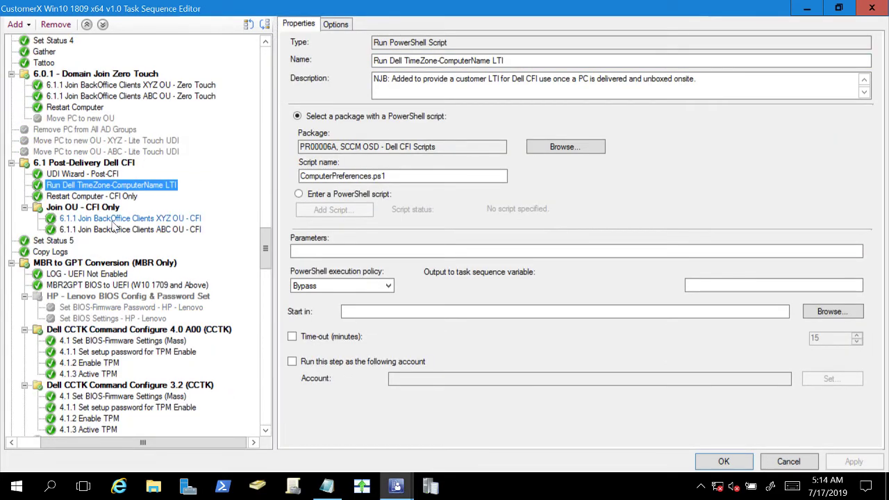
left_click(84, 175)
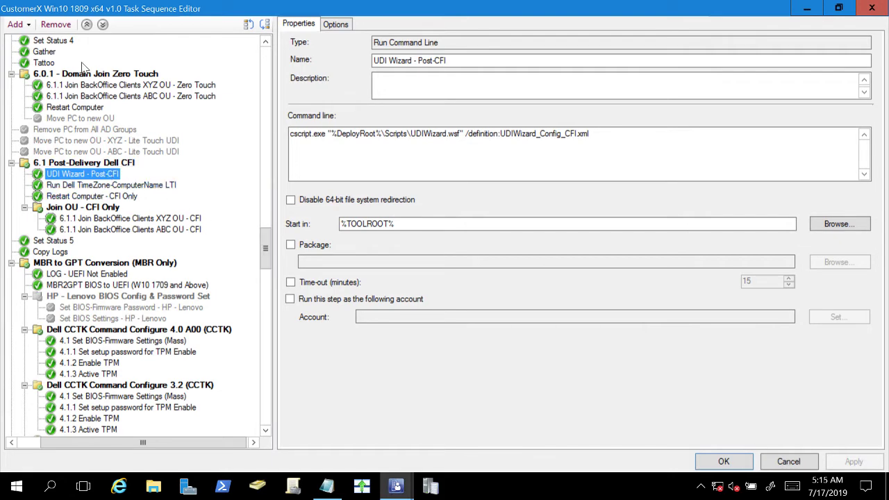
Review the Post-Delivery Configuration group and look through the remaining groups to the end of the task sequence.
scroll(100, 116, "up", 3)
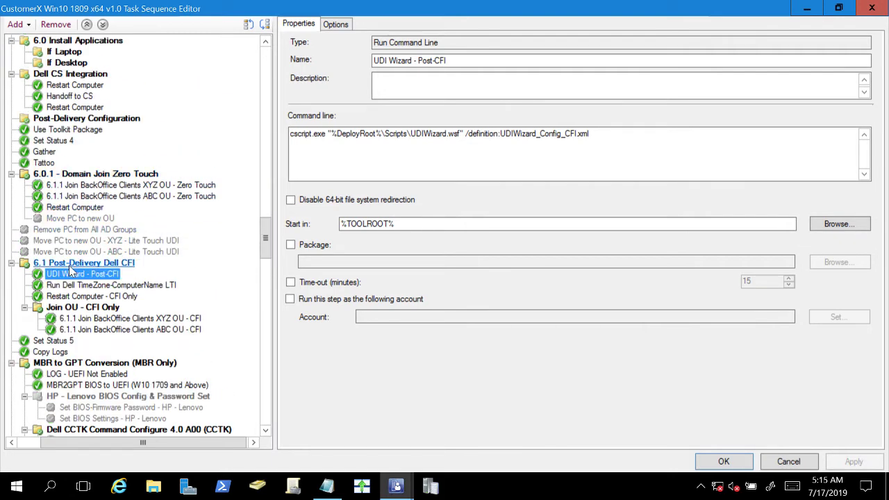
left_click(84, 118)
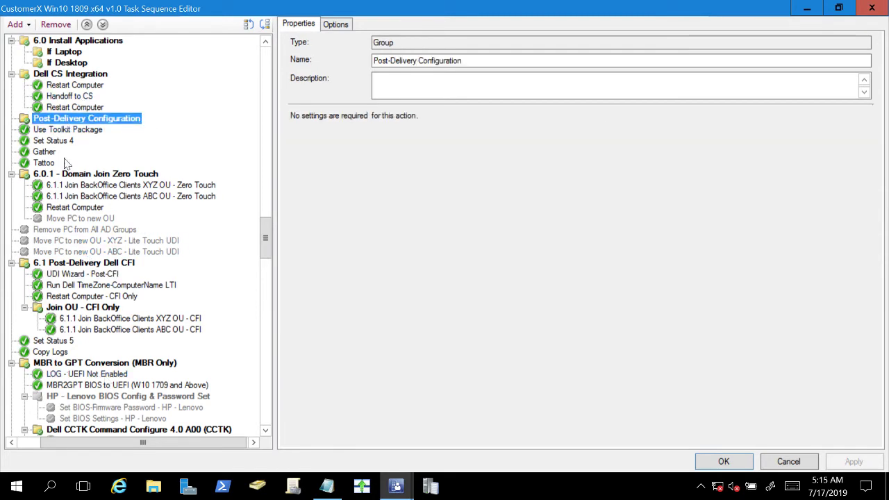
scroll(81, 218, "down", 10)
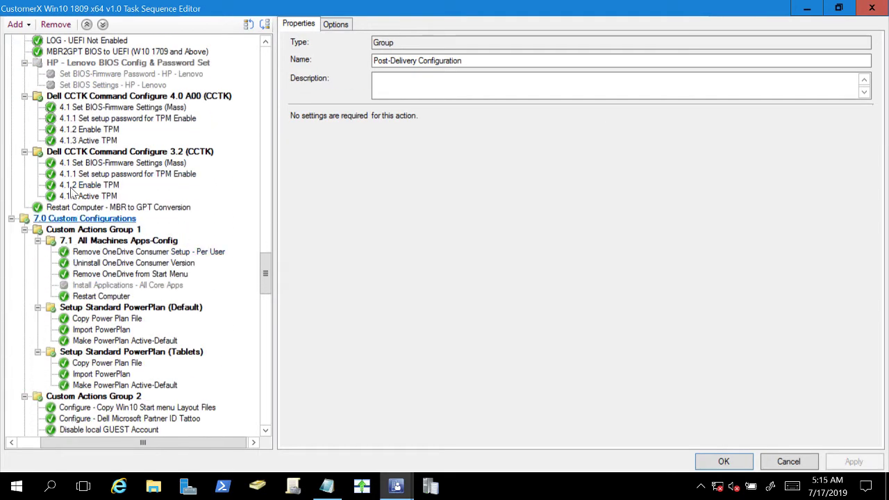
scroll(111, 280, "down", 15)
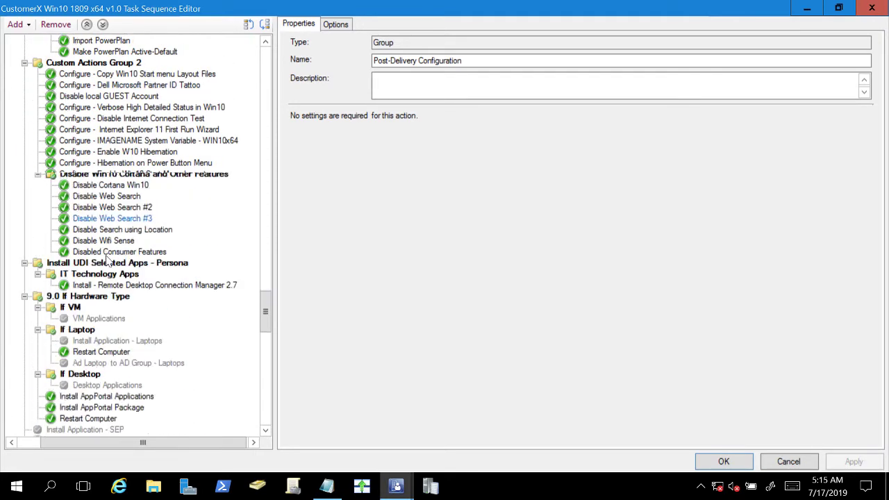
scroll(103, 255, "down", 20)
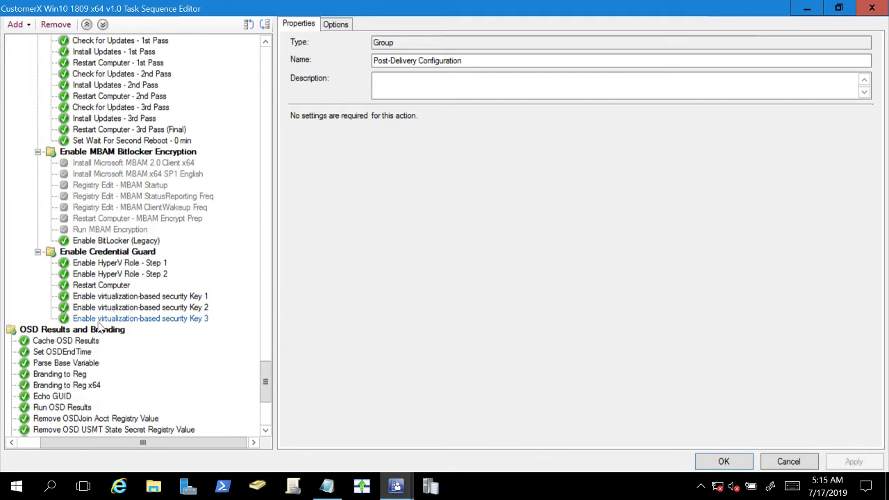
scroll(70, 419, "down", 2)
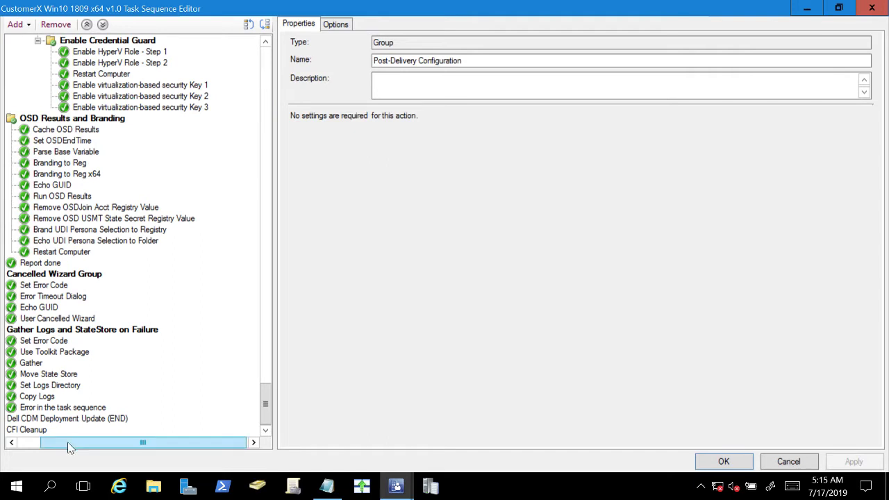
Examine the CFI Cleanup step's command line and run condition, and close the task sequence editor without saving.
left_click_drag(66, 443, 25, 448)
left_click(55, 430)
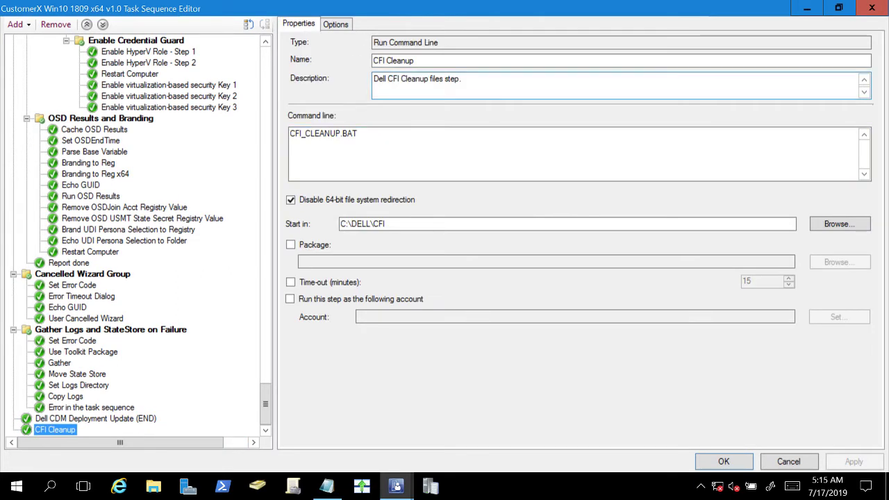
left_click(335, 24)
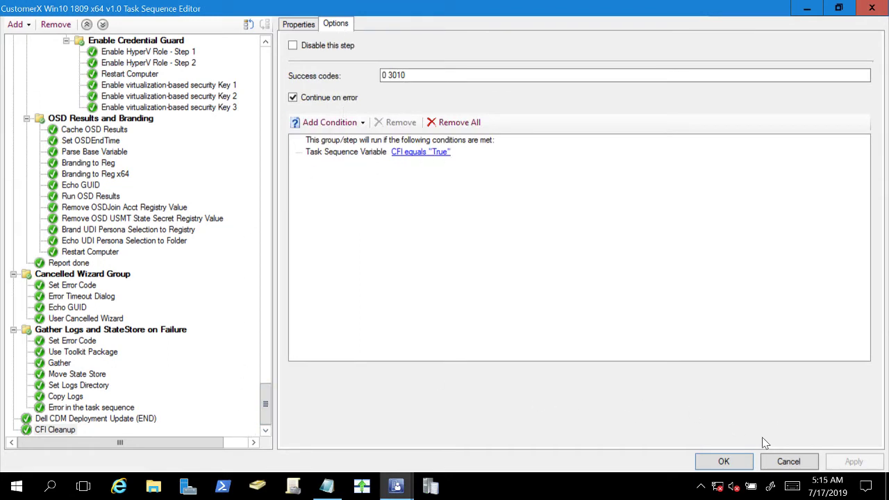
left_click(776, 461)
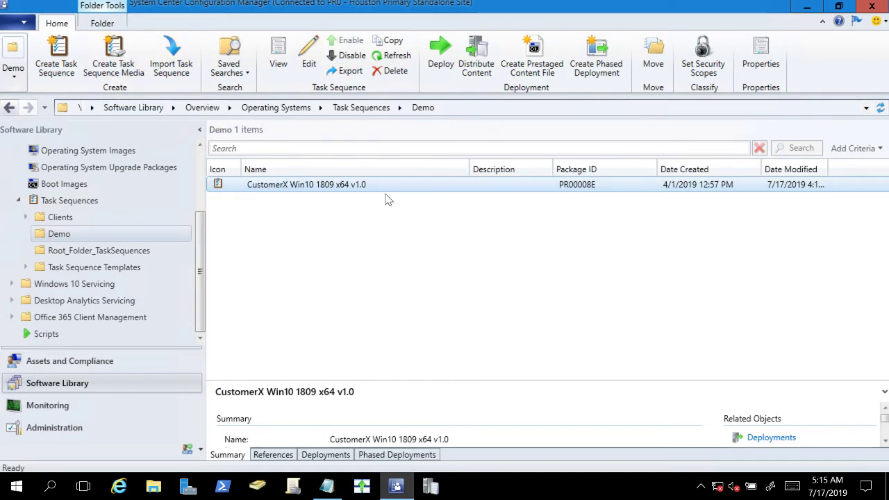
Start creating stand-alone task sequence media as a CD/DVD set with an Unlimited media size.
left_click(103, 67)
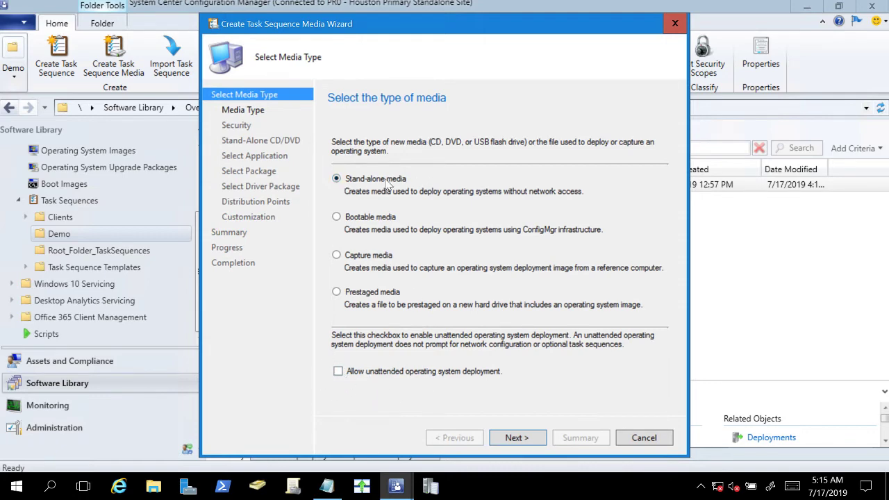
left_click(517, 438)
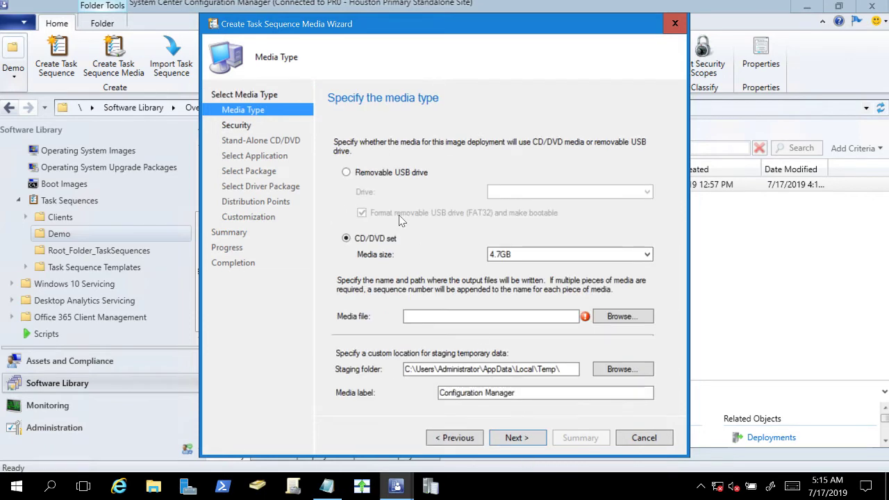
left_click(543, 254)
left_click(507, 294)
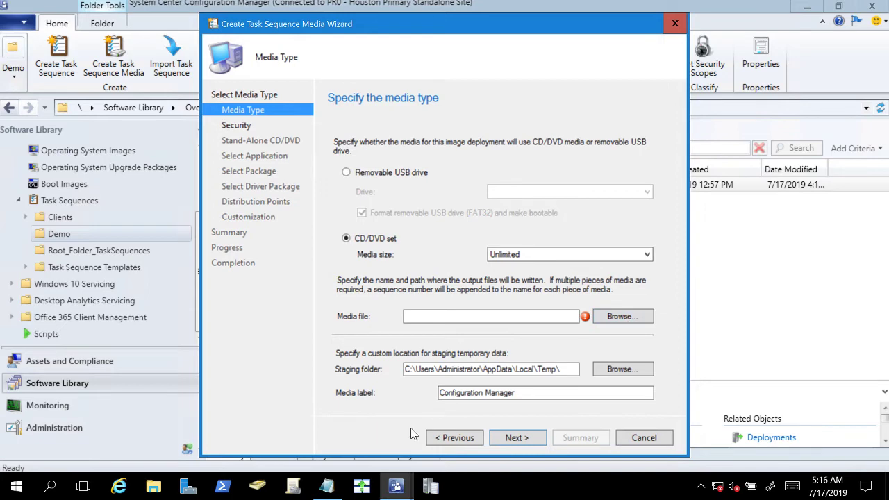
Copy the export path from the Notepad notes and enter C:\Export_Media\ as the media file location.
left_click(333, 490)
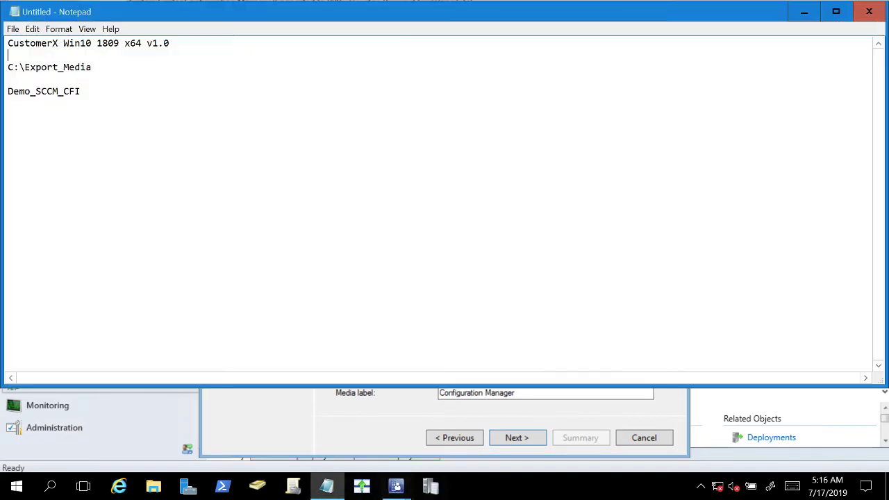
mouse_move(13, 43)
left_mouse_down()
mouse_move(169, 43)
mouse_move(8, 43)
left_mouse_up()
left_click(111, 55)
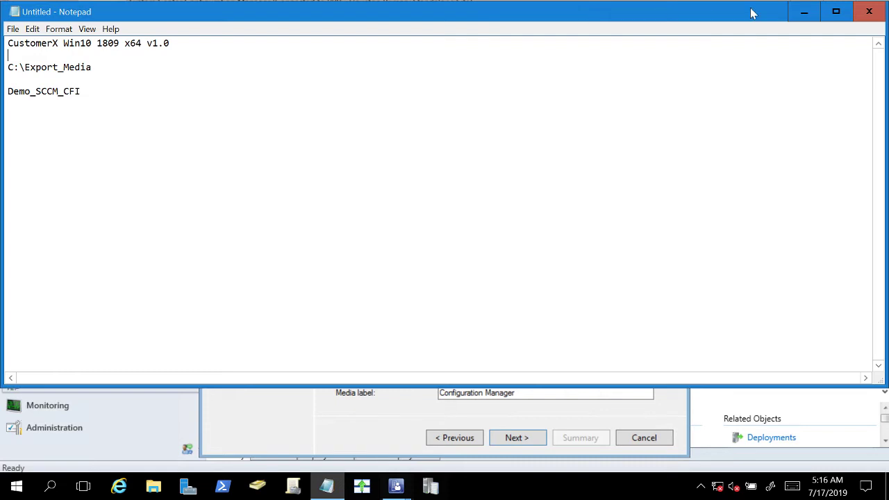
left_click_drag(93, 68, 6, 67)
key("ctrl+c")
left_click(800, 9)
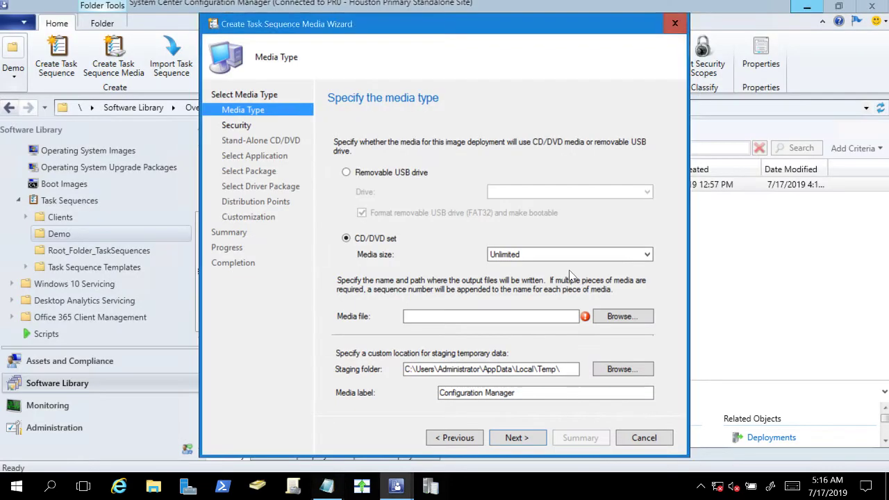
key("ctrl+v")
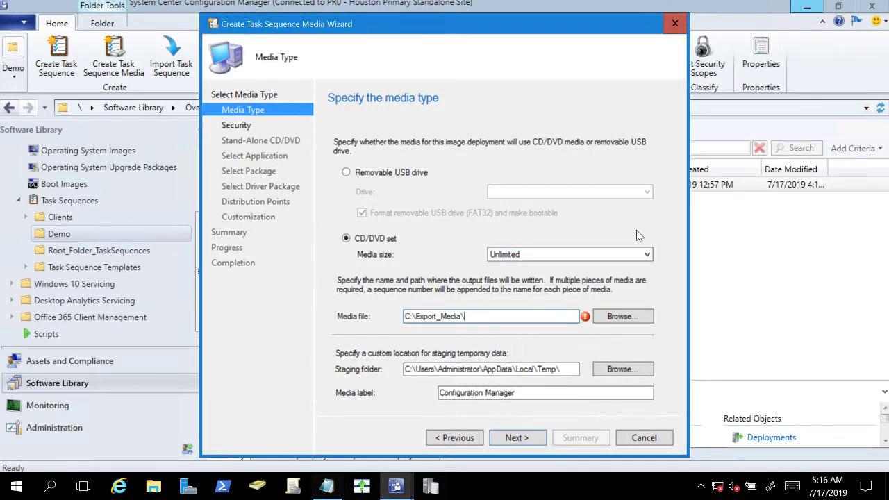
Complete the media file path with the name CustomerX Win10 1809 x64 v1.0 copied from Notepad, followed by " - CFI Smoke Test R1.iso".
left_click(326, 486)
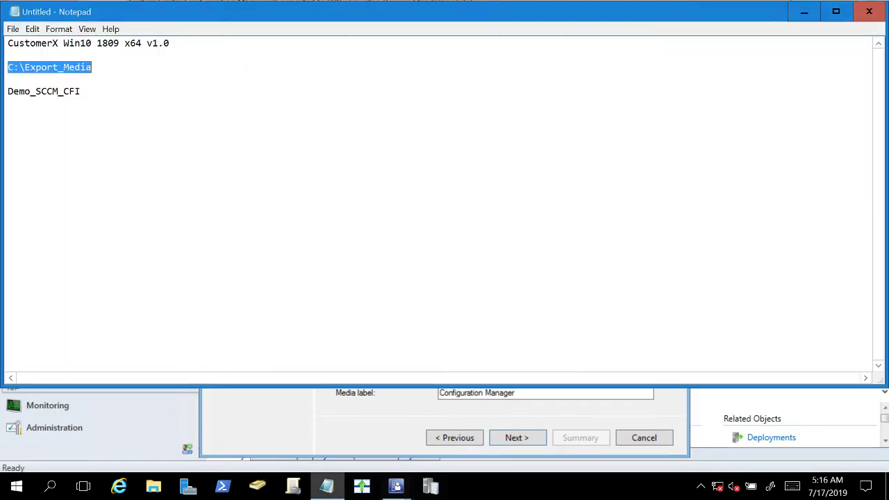
left_click_drag(169, 43, 6, 43)
key("ctrl+c")
left_click(803, 11)
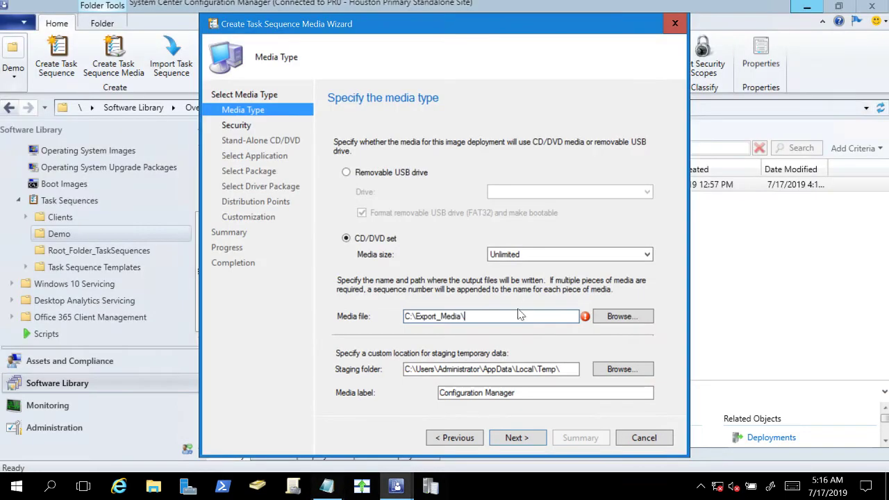
key("ctrl+v")
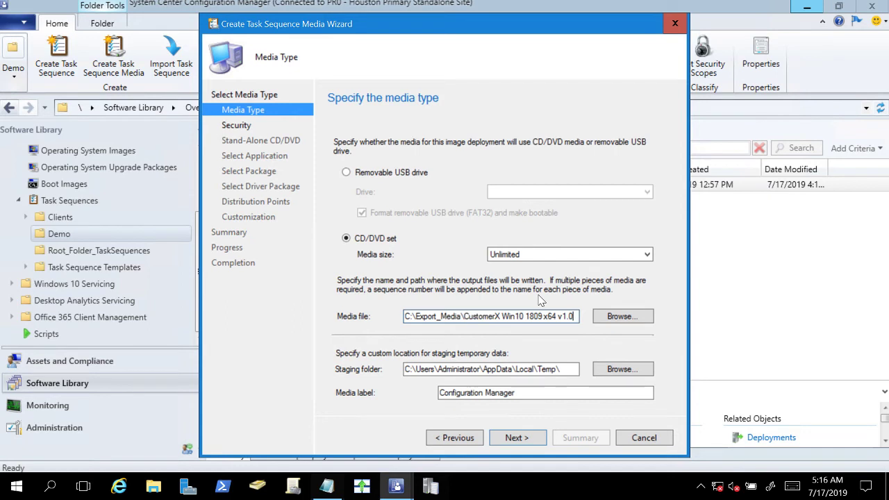
type("-")
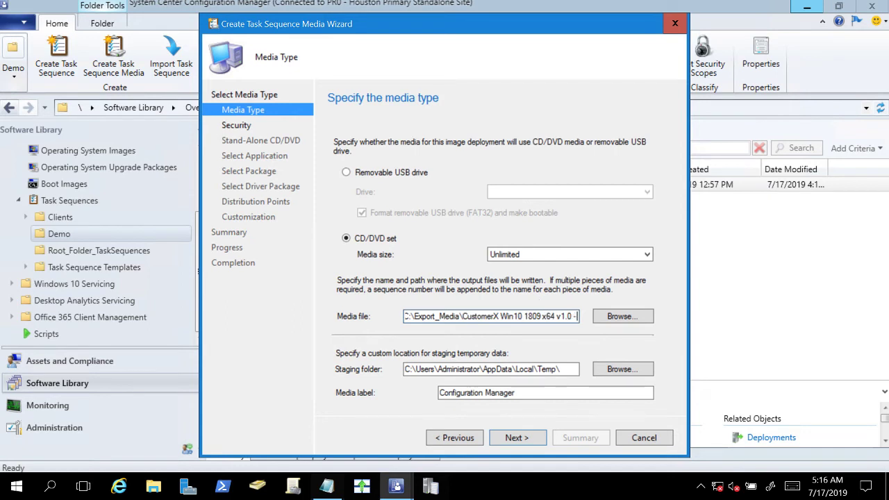
type(" CFI Smdke")
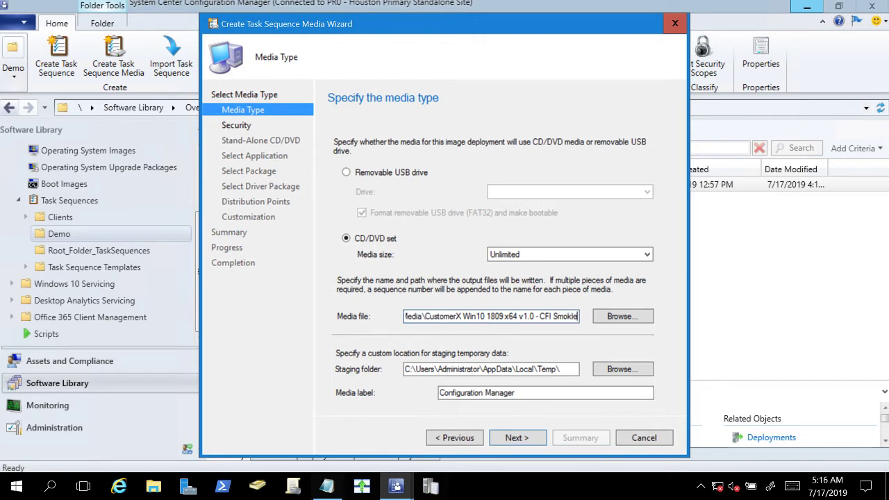
type(" Tes")
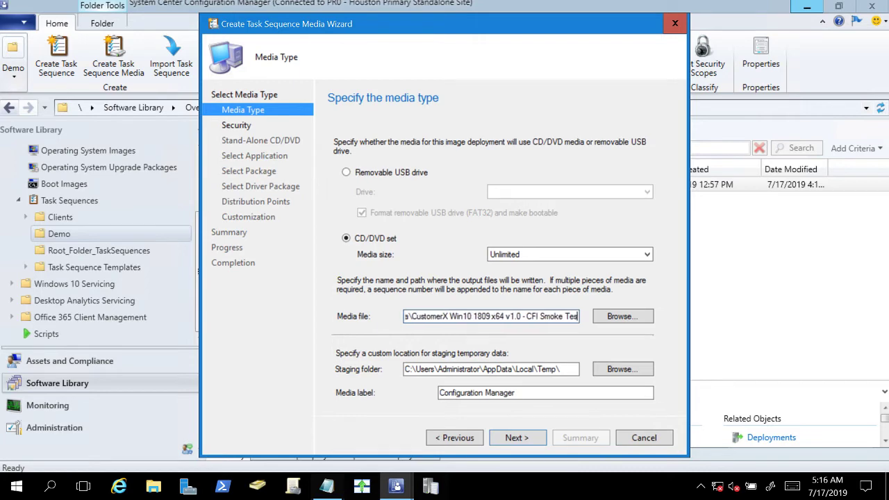
type("t R1.iso")
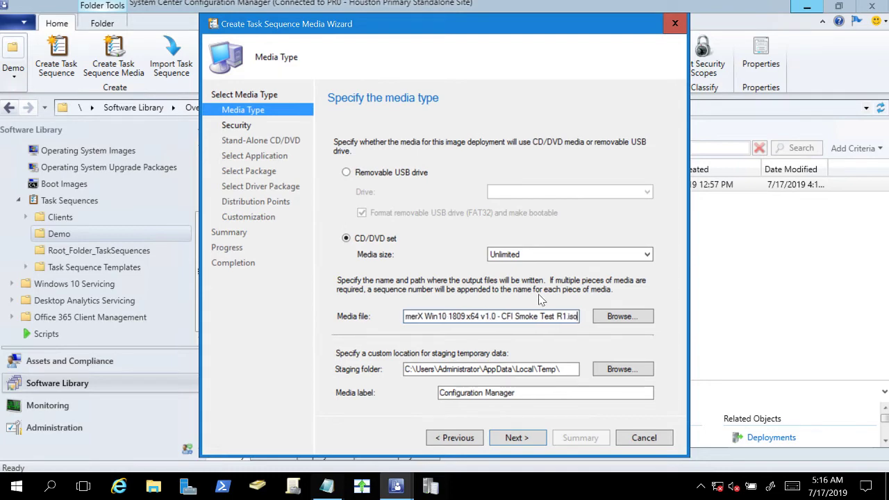
Replace the media label with CFI Smoke Test R1.
left_click(548, 392)
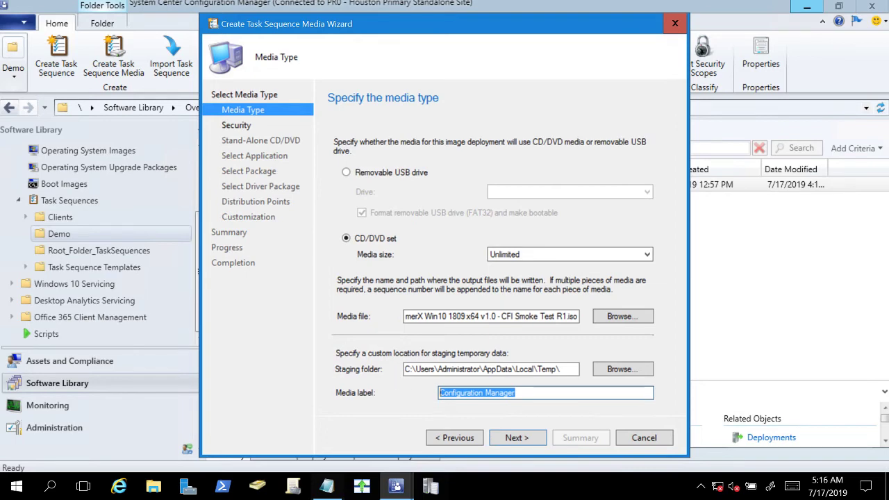
key("End")
key("shift+Home")
type("CFI Smoke Tes")
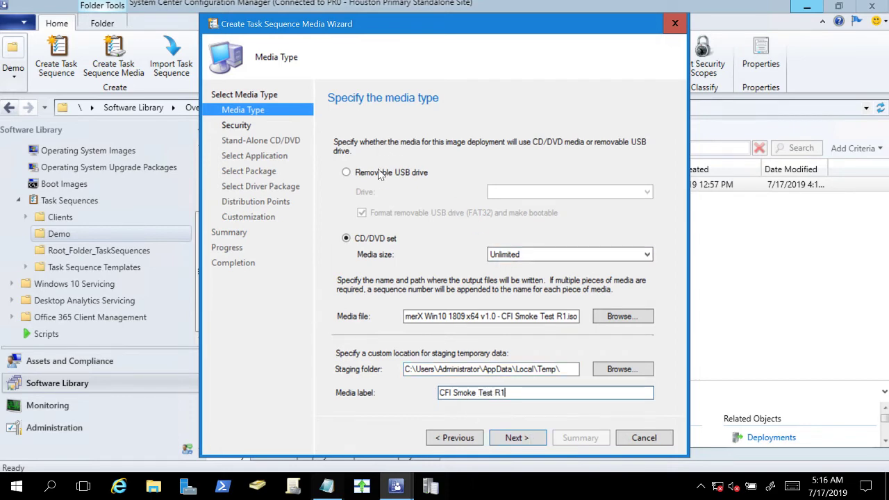
Turn off password protection for the media and accept the remaining security settings without a validity date range.
left_click(516, 441)
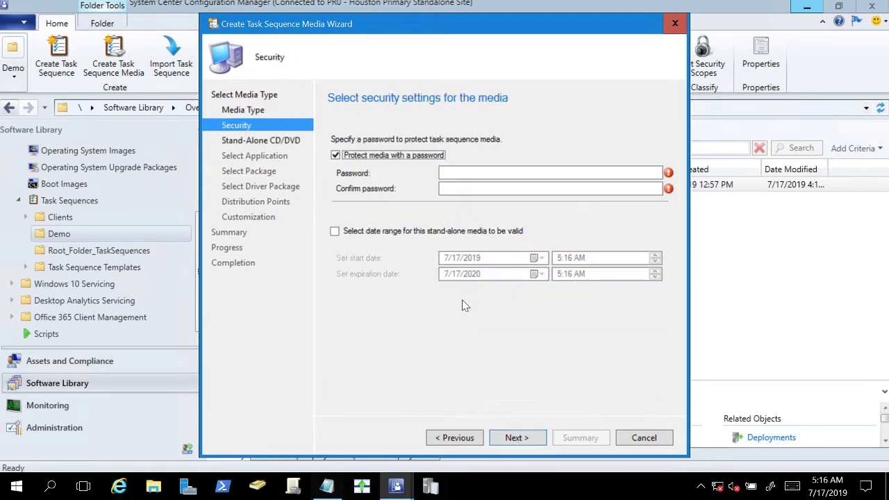
left_click(394, 157)
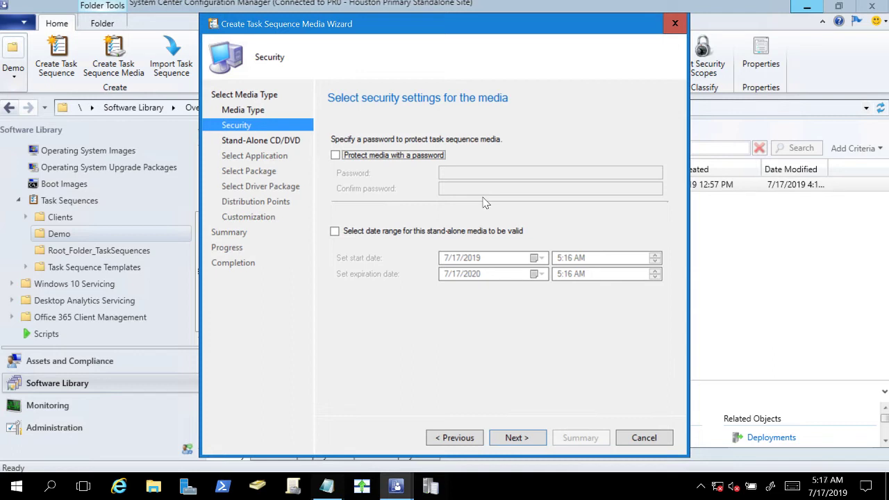
left_click(514, 438)
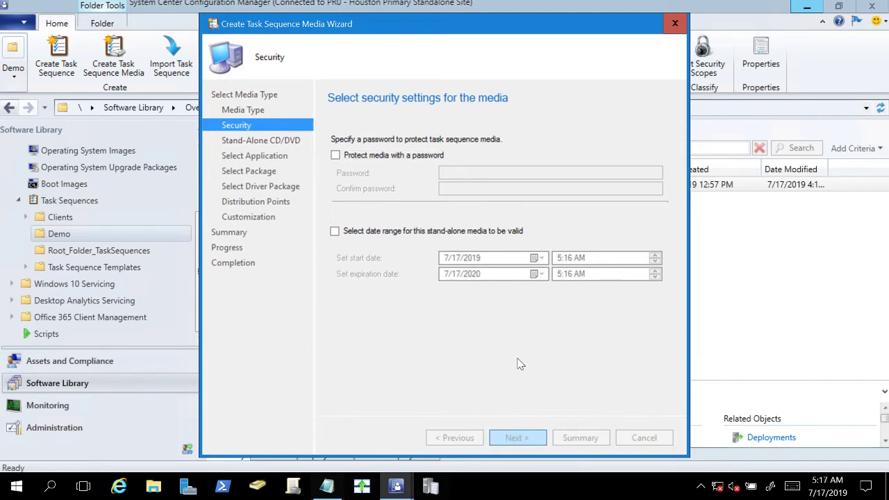
Select the CustomerX Win10 1809 x64 v1.0 task sequence from the Demo folder for the stand-alone media.
left_click(637, 161)
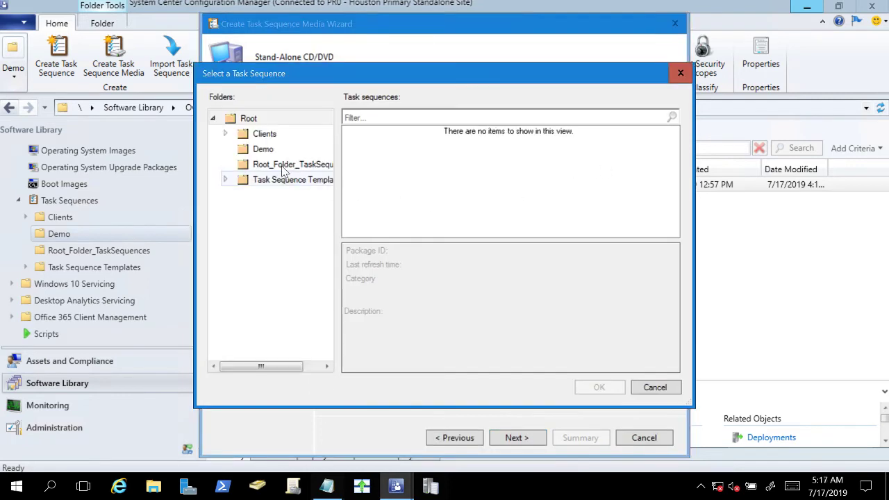
left_click(316, 150)
left_click(426, 134)
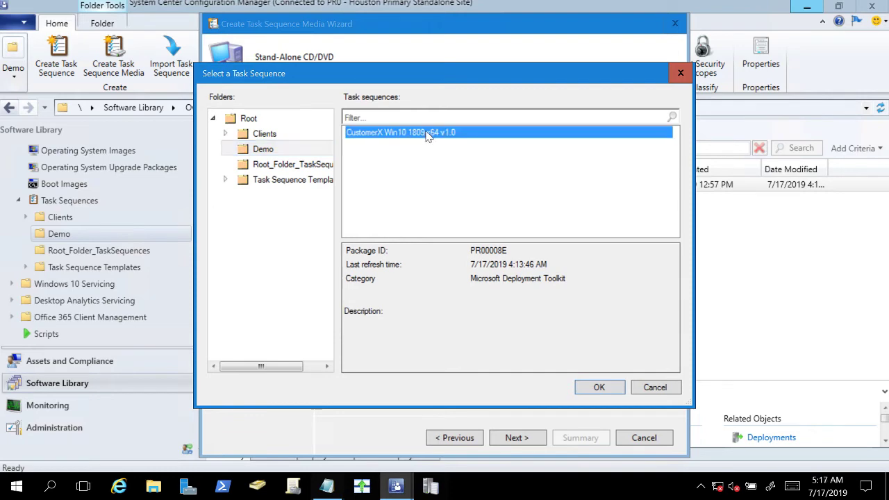
double_click(427, 134)
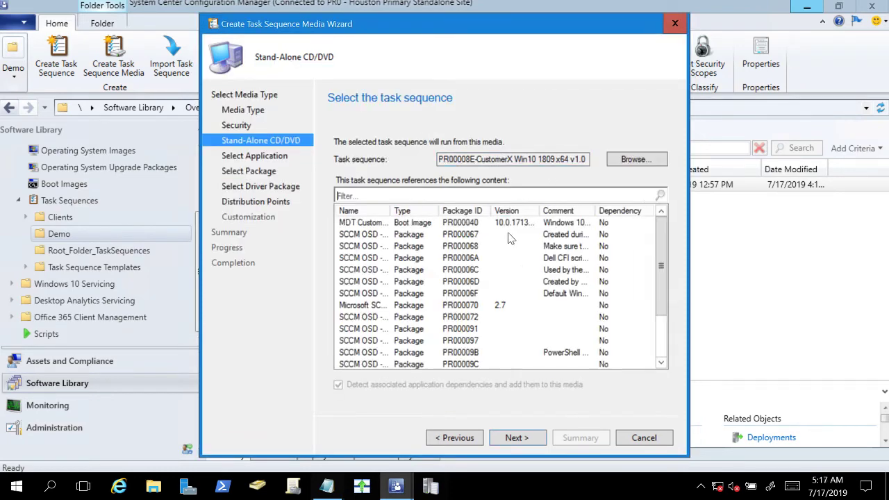
left_click(508, 439)
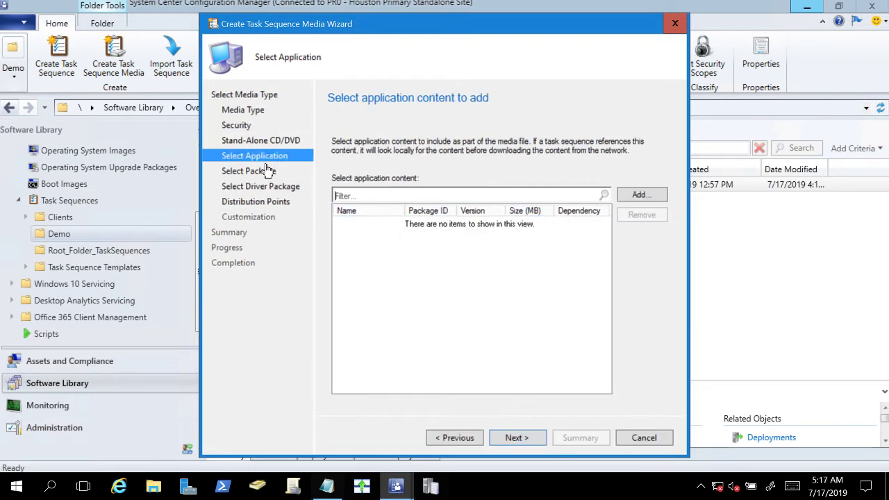
Accept the application, package and driver package content as listed and continue to the distribution point selection.
left_click(507, 442)
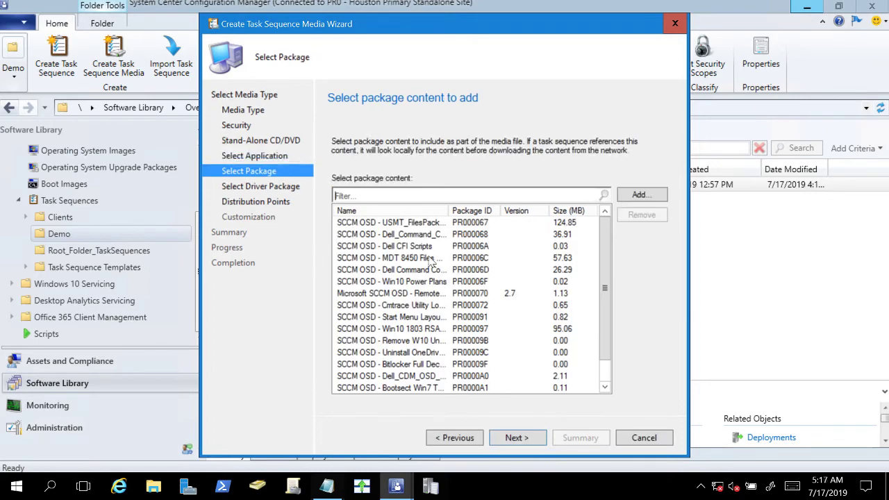
left_click(492, 436)
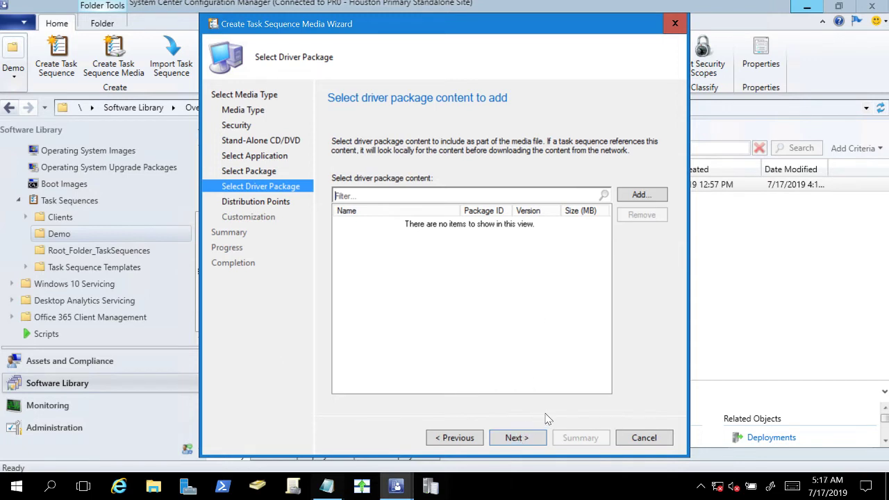
left_click(516, 437)
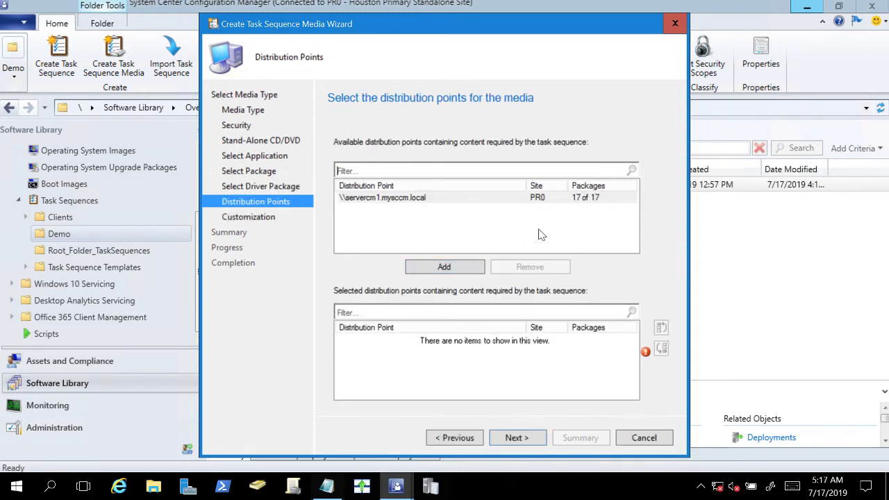
Add the \\servercm1.mysccm.local distribution point as the media's content source and continue to the media customization settings.
left_click(560, 198)
left_click(464, 266)
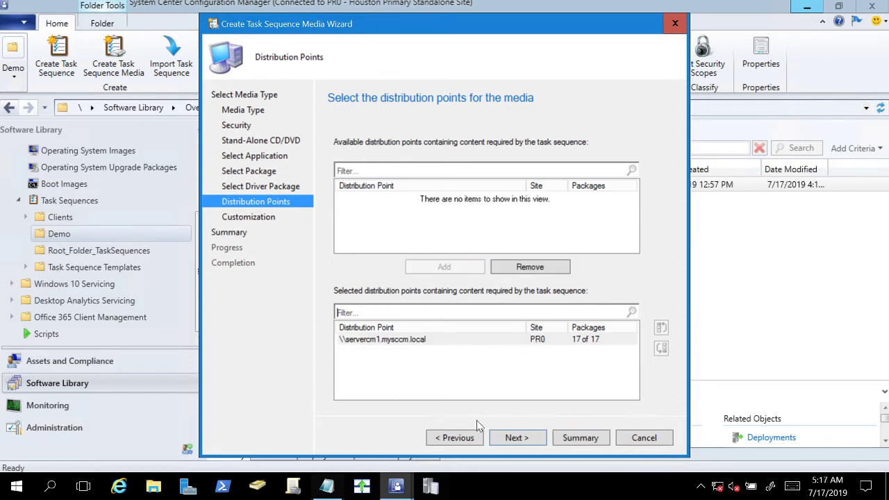
left_click(517, 438)
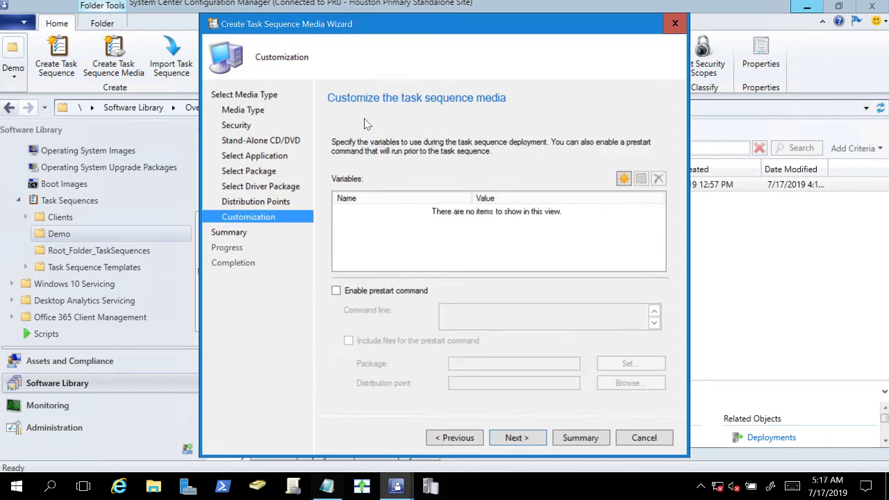
Add a task sequence media variable named CFI with the value True, displayed openly in the console.
left_click(624, 178)
type("CF")
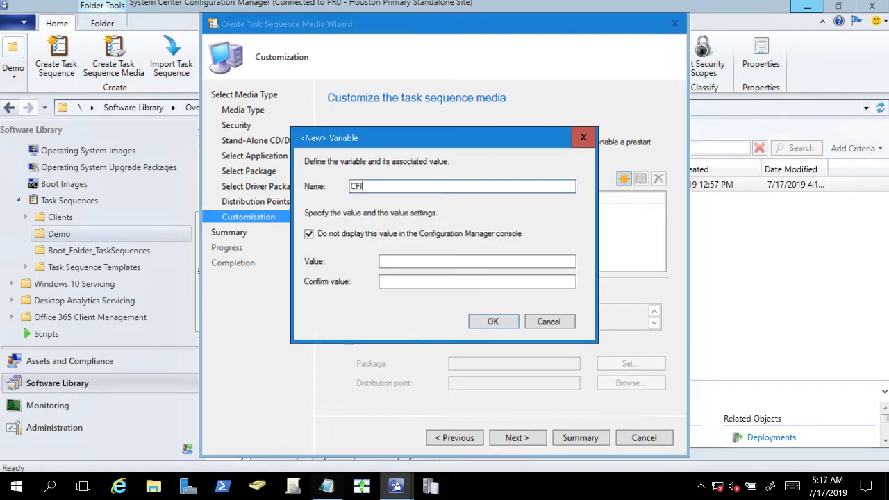
left_click(351, 234)
type("True")
left_click(492, 321)
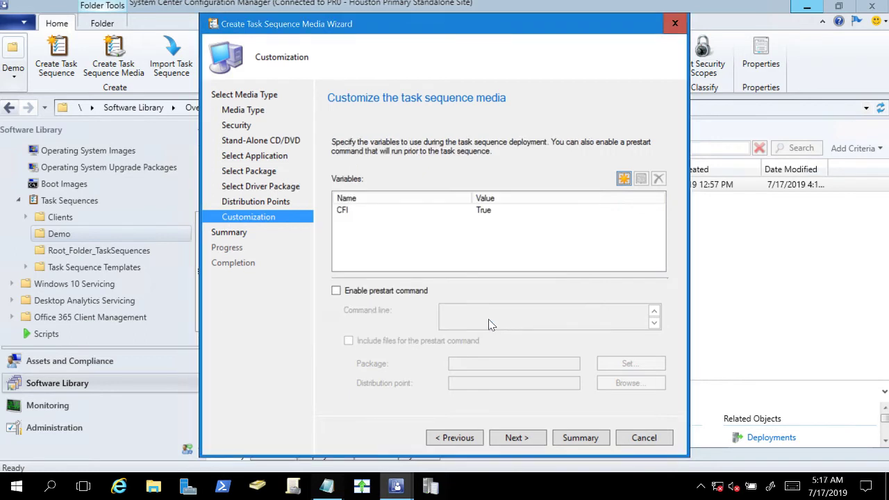
left_click(340, 211)
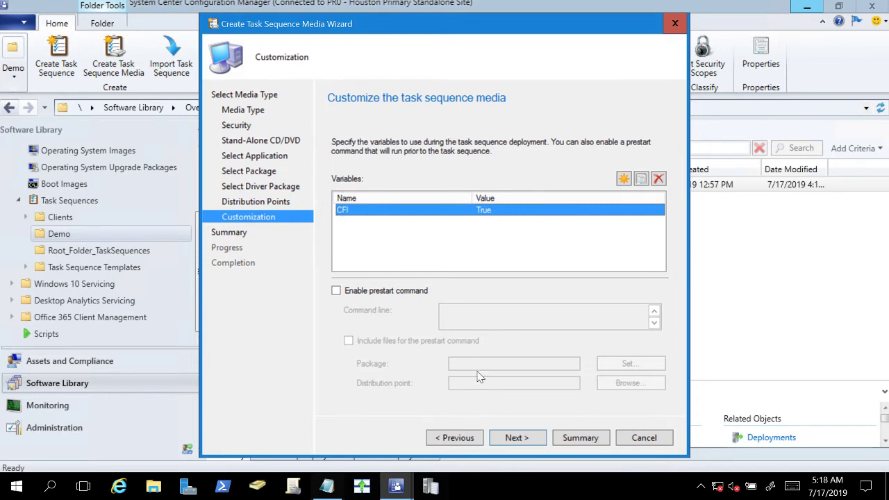
Review the summary of the media settings and cancel the wizard without creating the media.
left_click(516, 437)
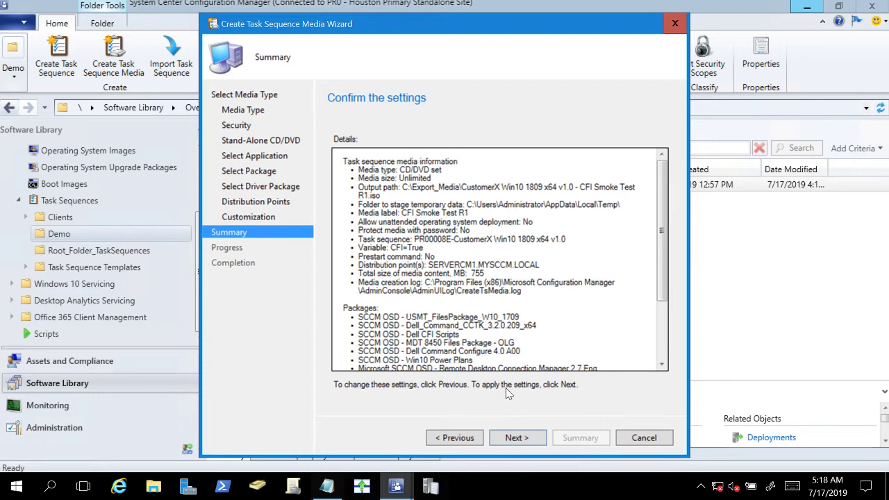
left_click(626, 437)
left_click(469, 297)
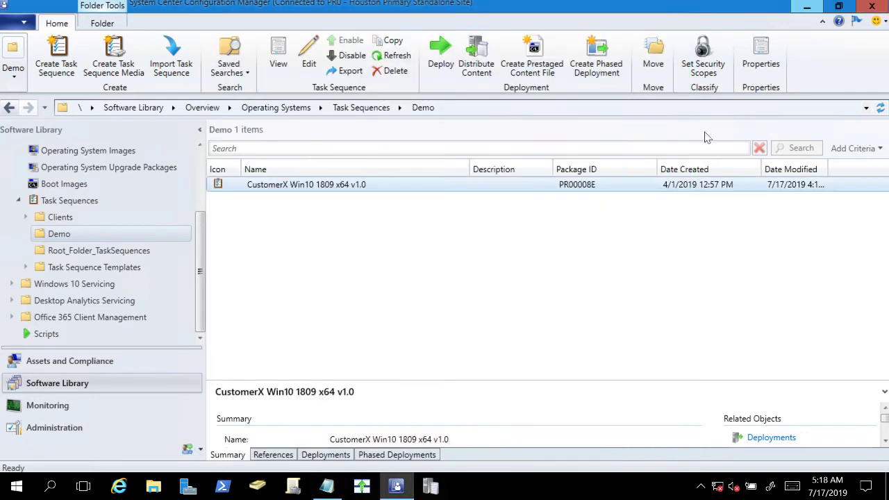
Minimize the console and the remote server session, switch to PowerPoint and start the slide show from the current slide.
left_click(805, 6)
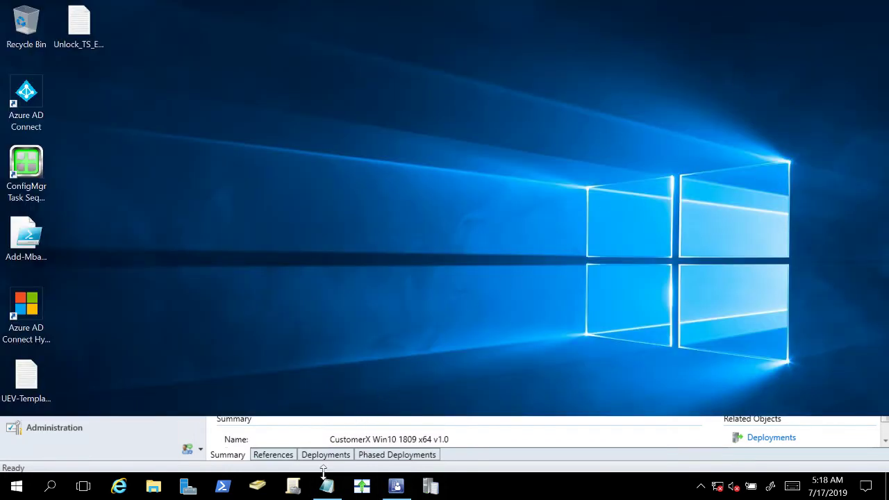
mouse_move(438, 6)
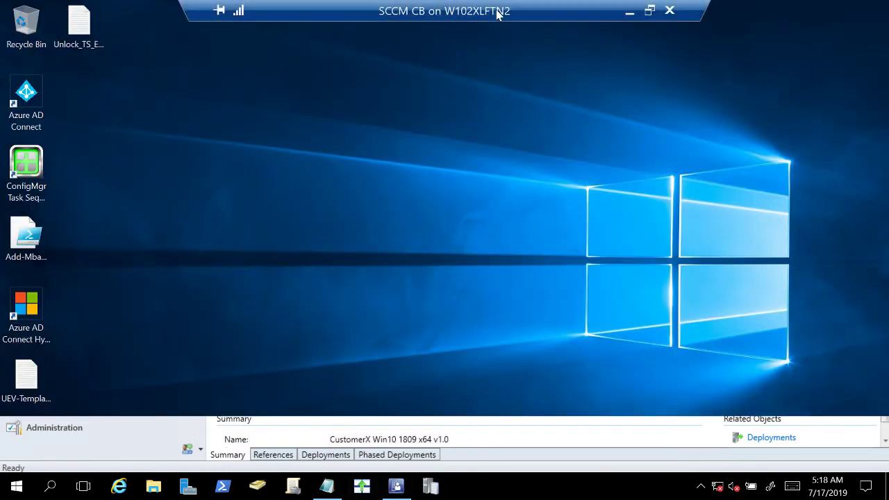
left_click(627, 17)
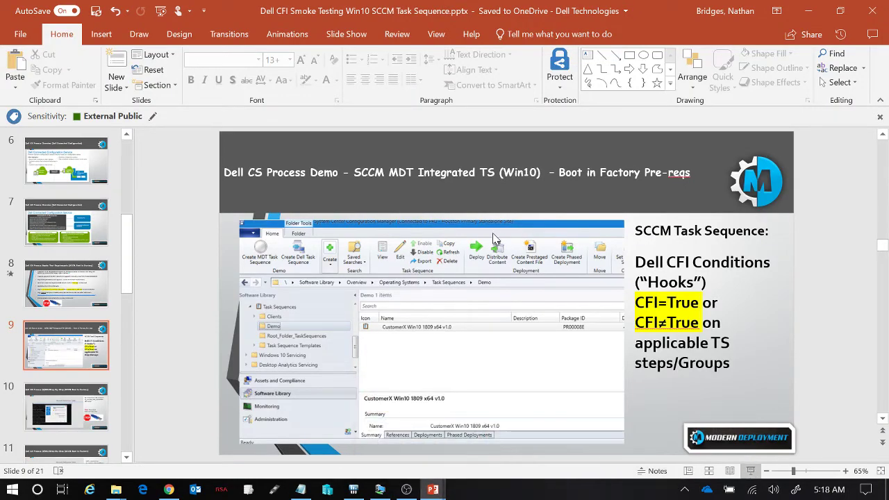
left_click(750, 471)
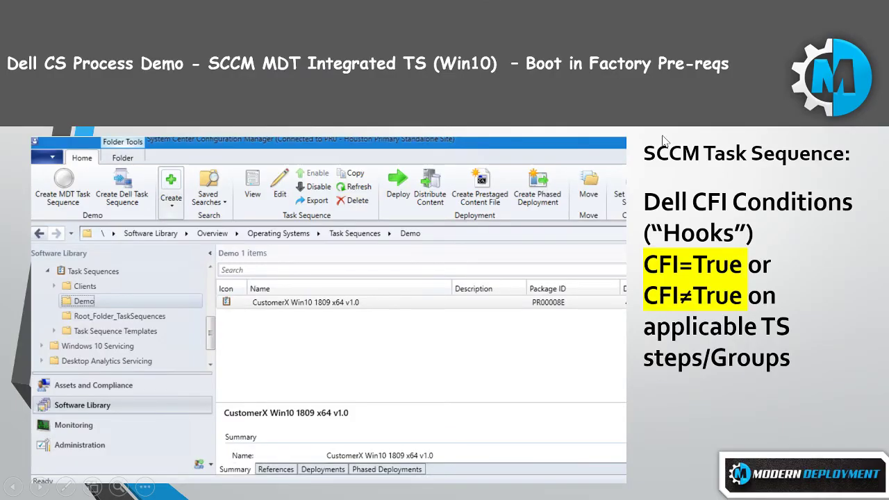
Navigate the slide show to the Dell CS Process Smoke Test Requirements slide and reveal its checklist items.
key("Right")
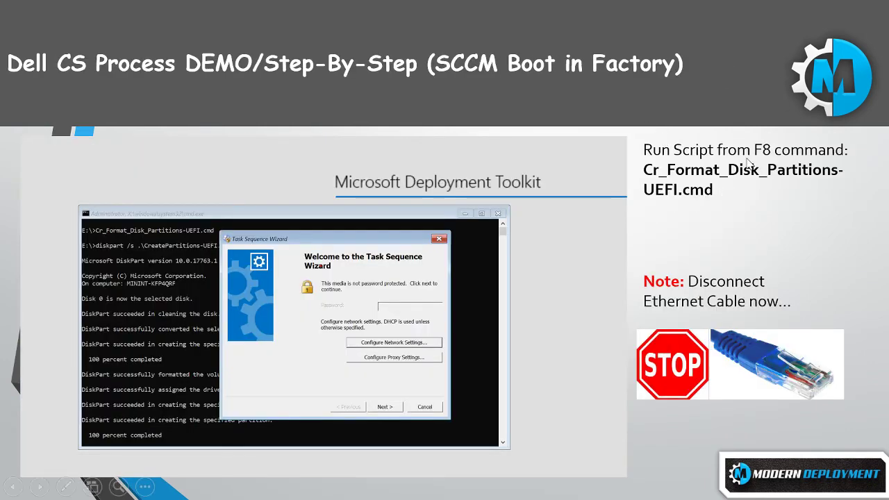
key("Left")
key("Left")
key("Left")
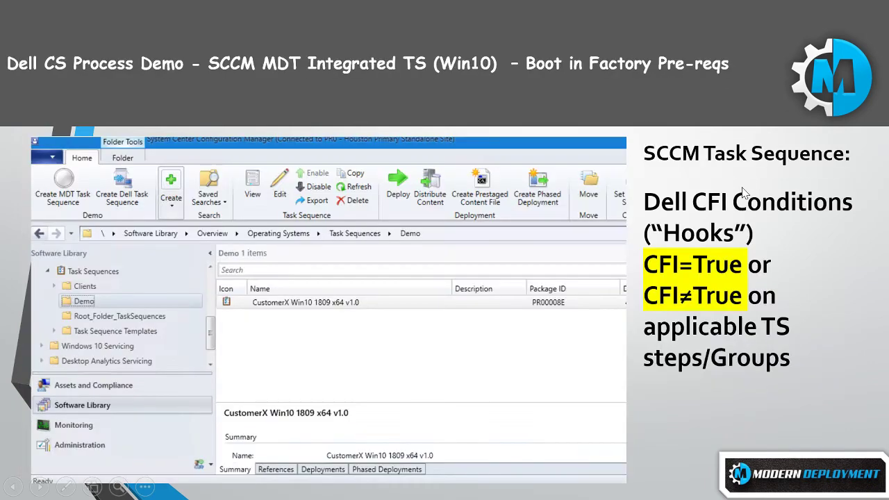
key("Left")
key("Left")
key("Left")
key("Left")
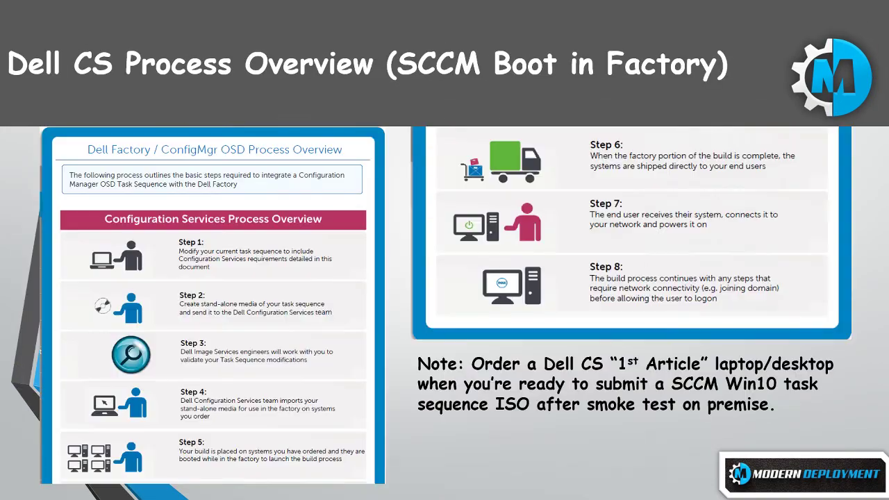
key("Right")
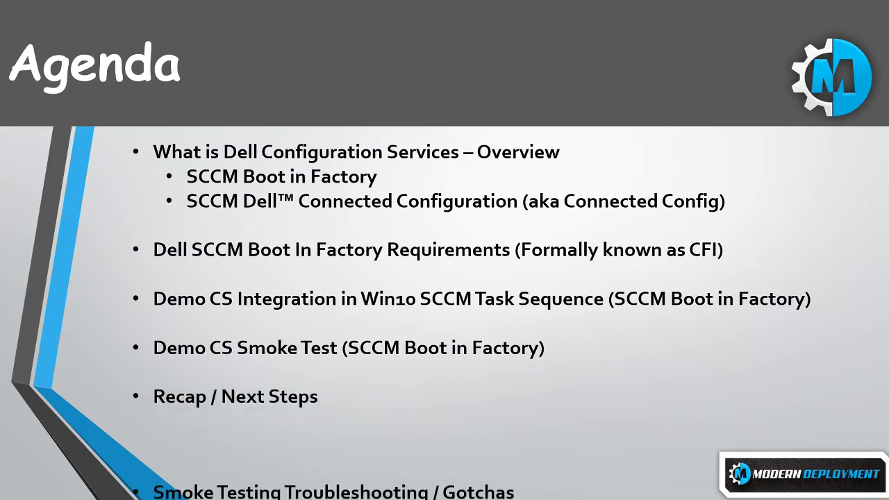
key("Right")
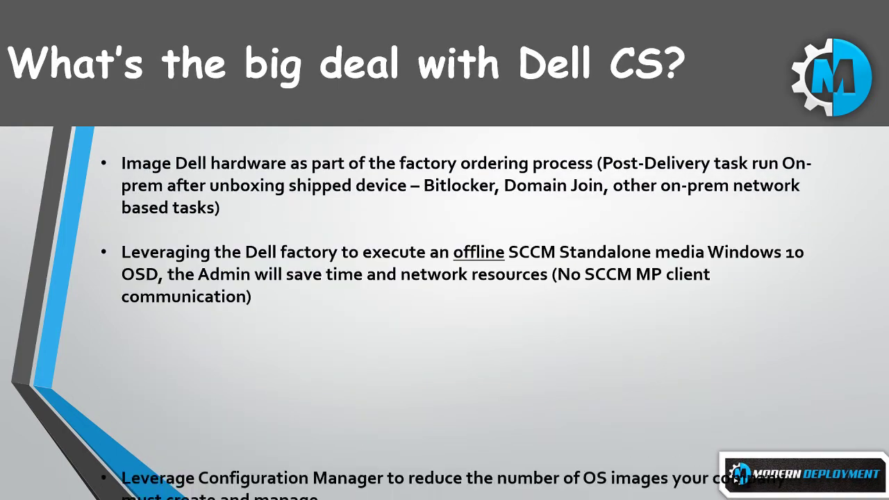
key("Right")
key("Right")
key("Right")
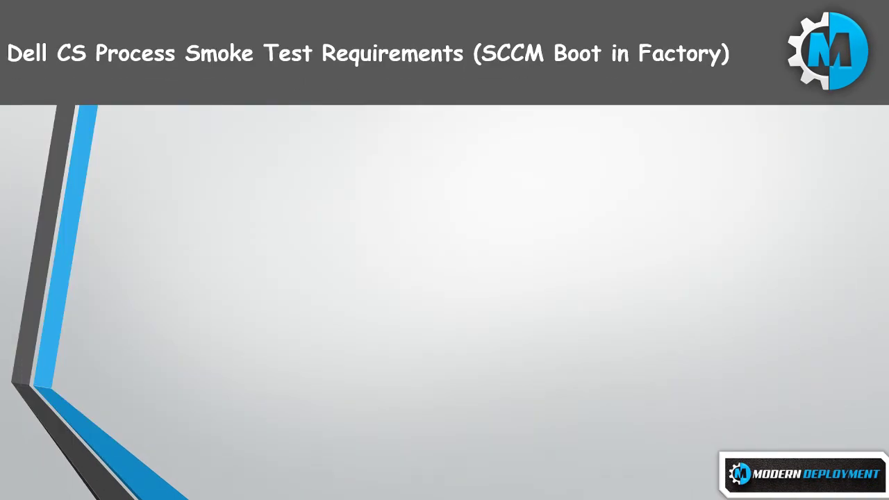
key("Right")
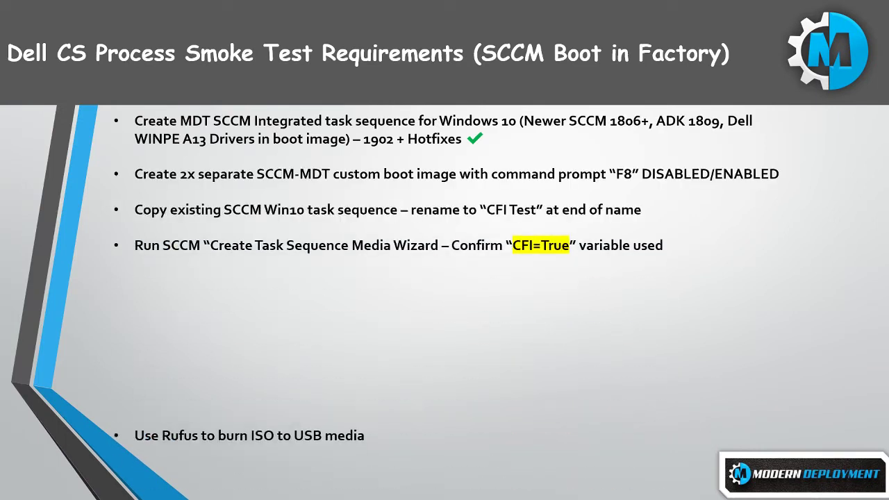